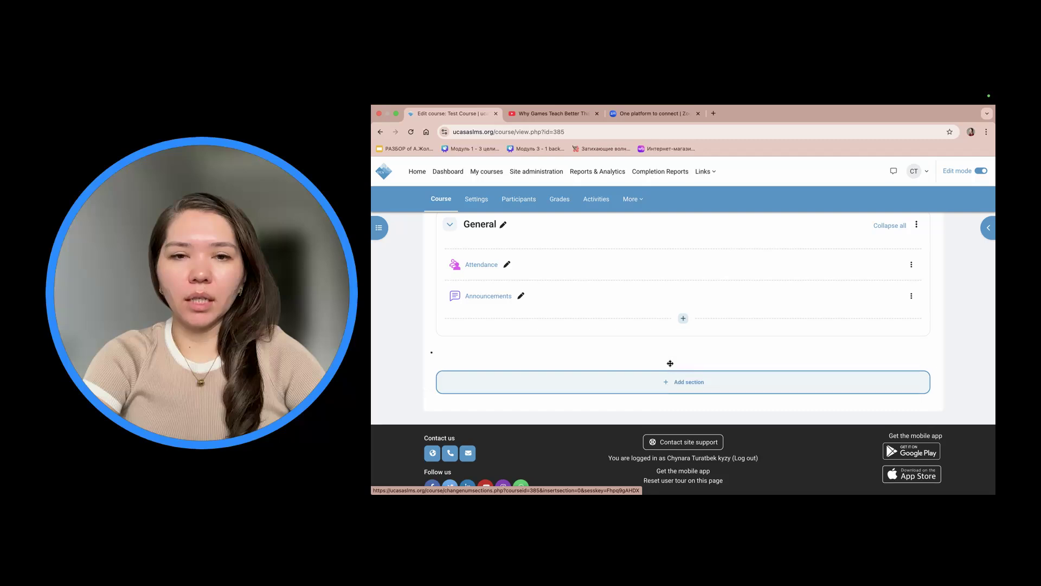
- Add three new sections below General and rename the first of them as Level 1
click(690, 382)
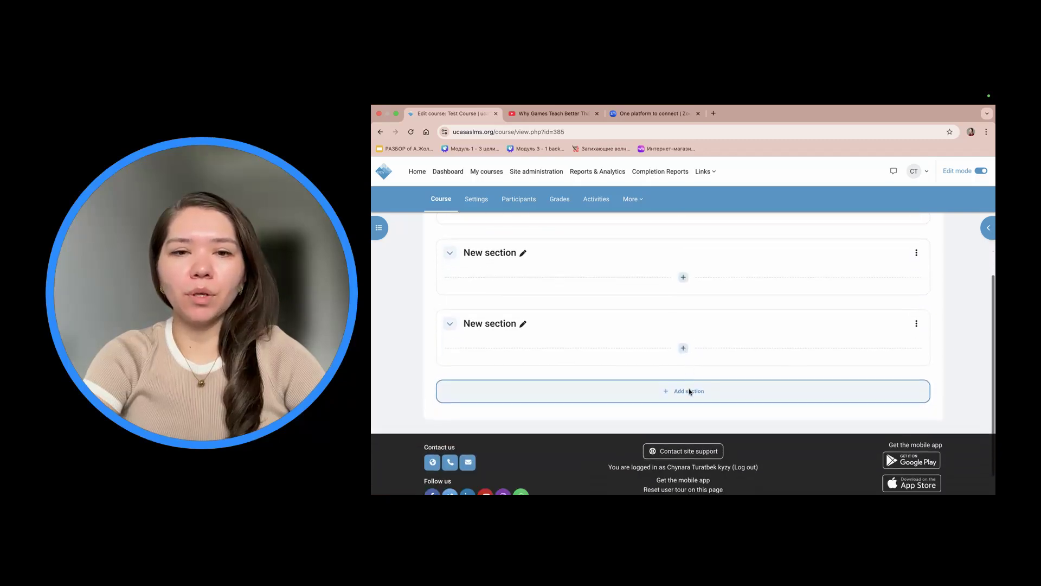
click(687, 370)
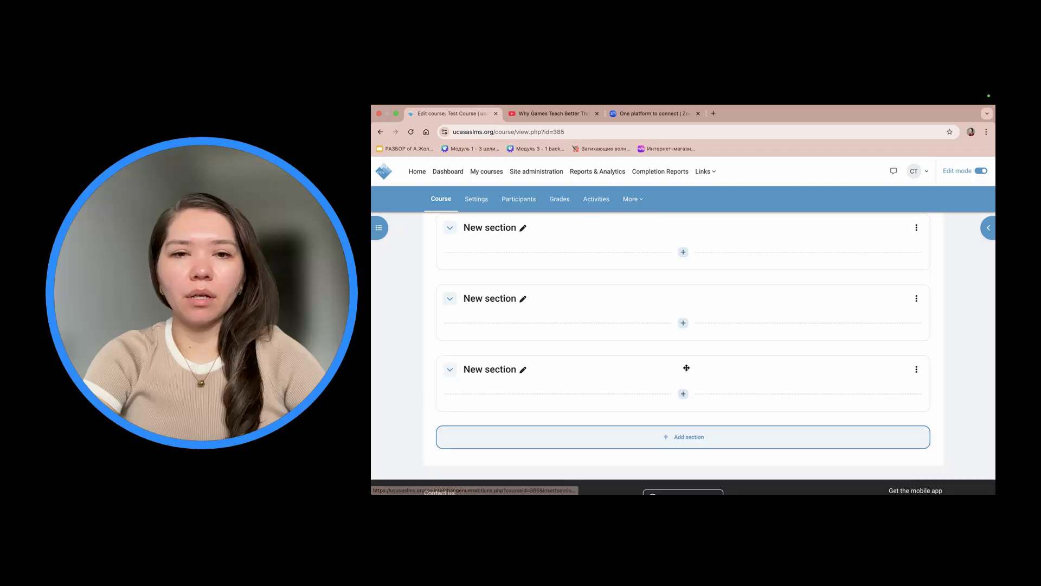
scroll(883, 349, up, 3)
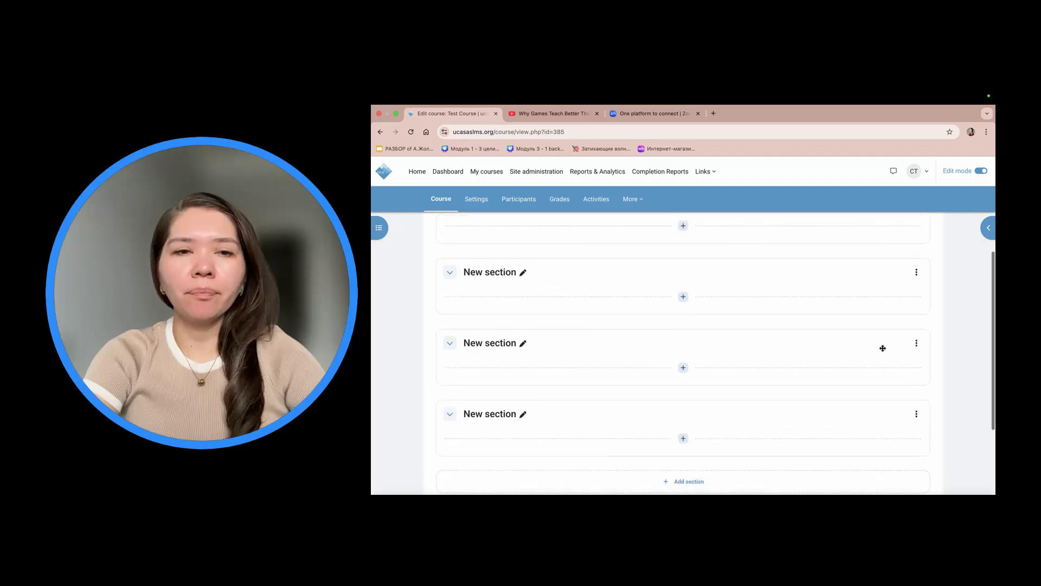
click(523, 346)
text(Unit 1)
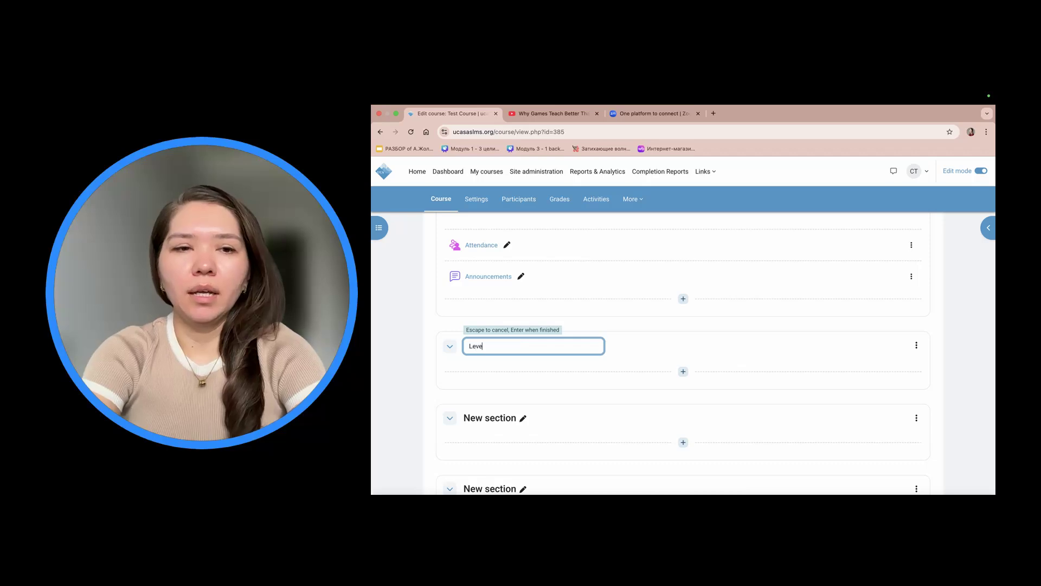
key(Return)
- Rename the section directly below Level 1 as Level 2
scroll(523, 345, down, 1)
scroll(374, 330, down, 2)
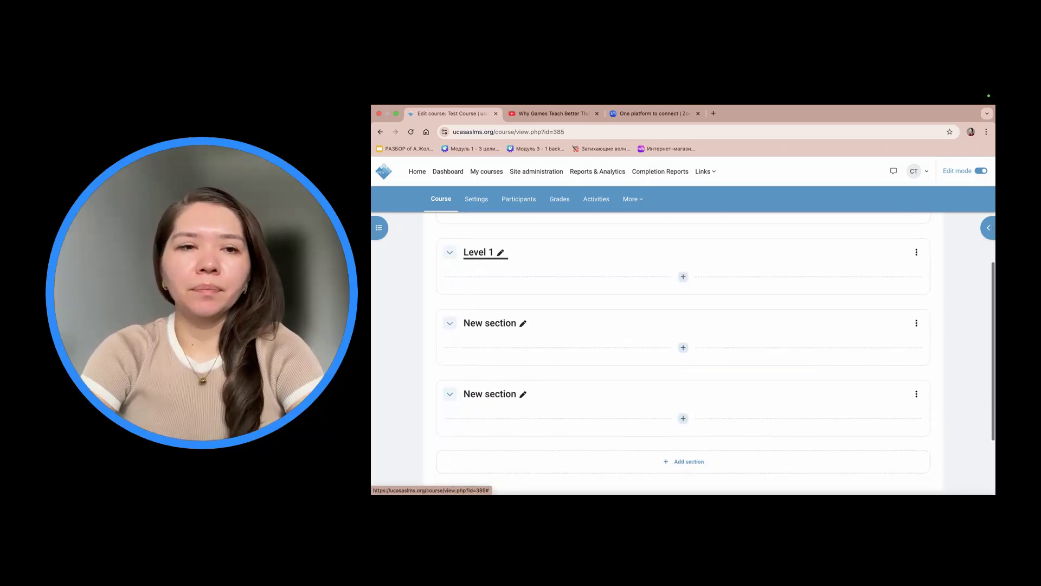
click(524, 316)
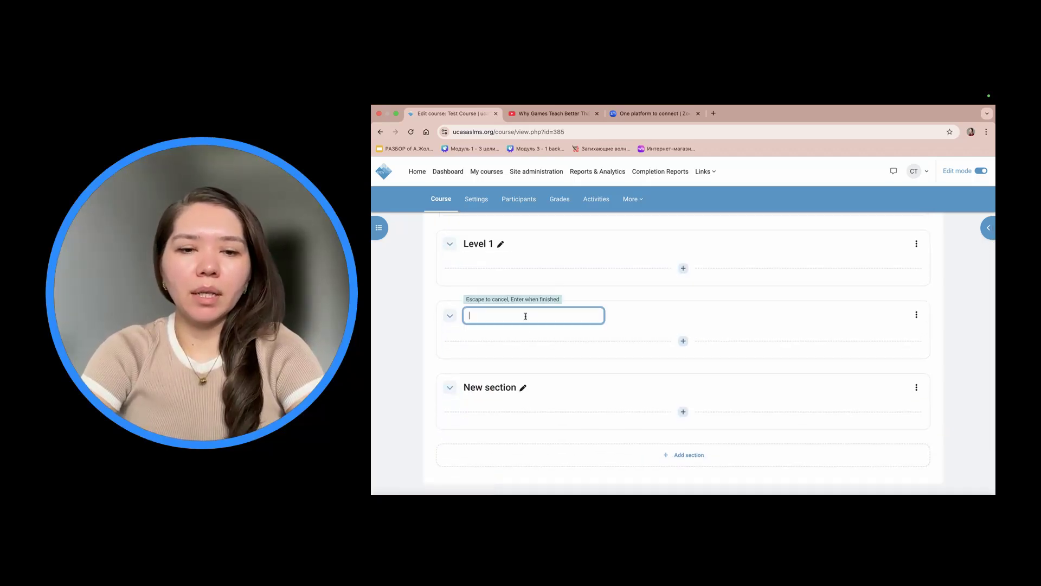
text(Leve)
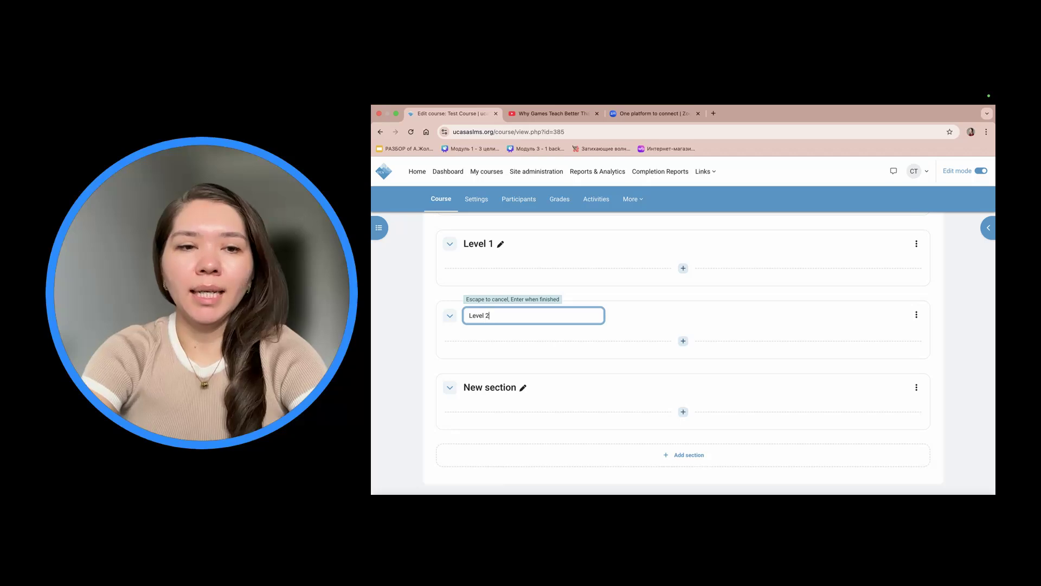
text(l 2)
key(Return)
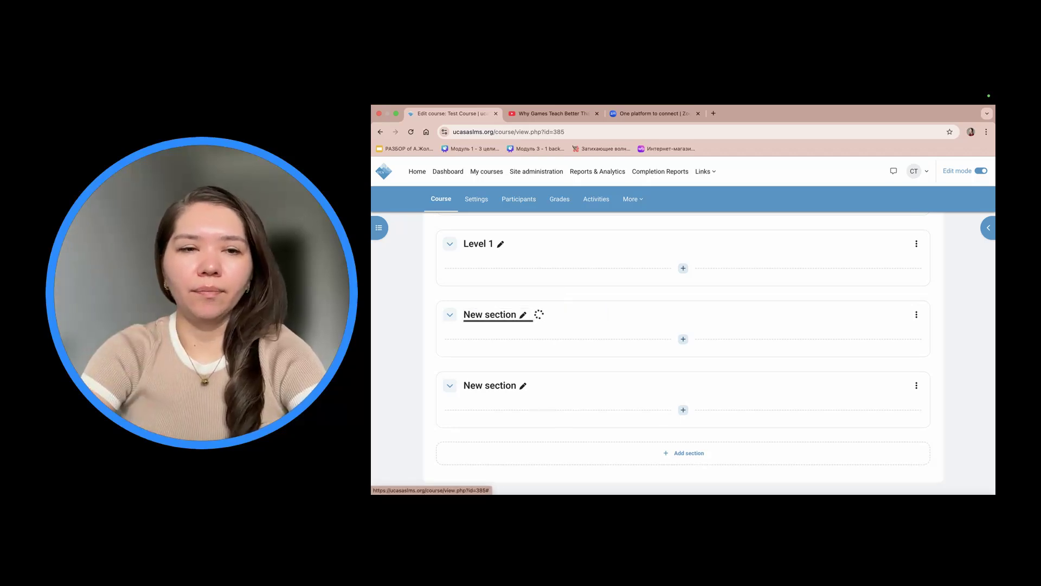
- Rename the last new section as Level 3
scroll(523, 318, down, 3)
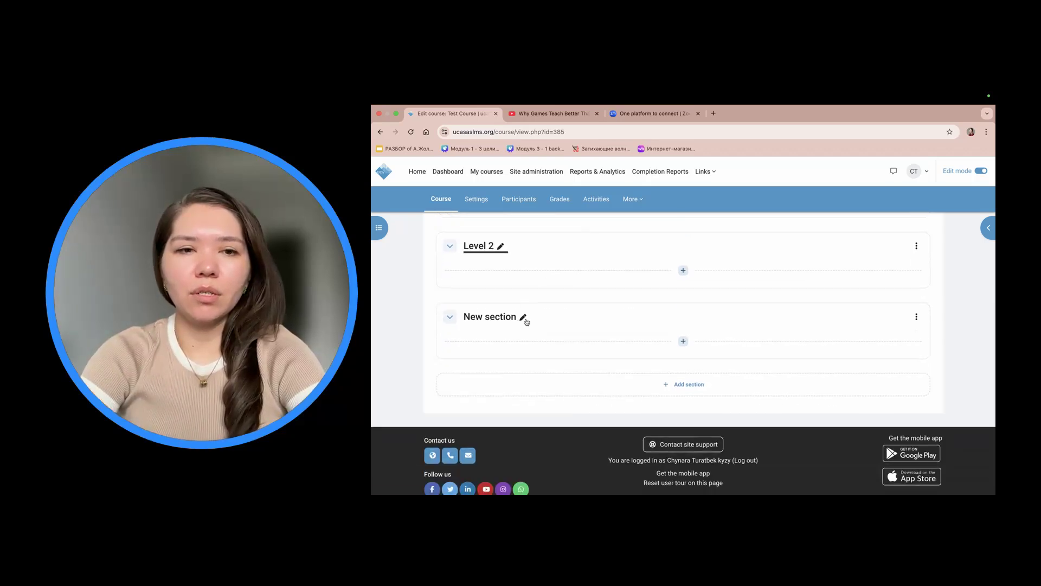
click(524, 317)
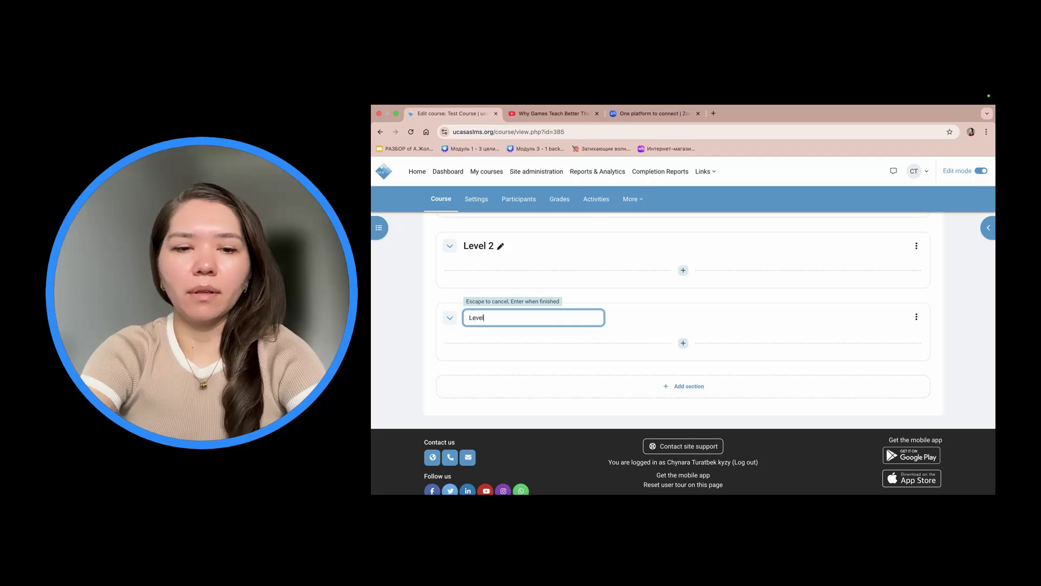
text(Level 3)
key(Return)
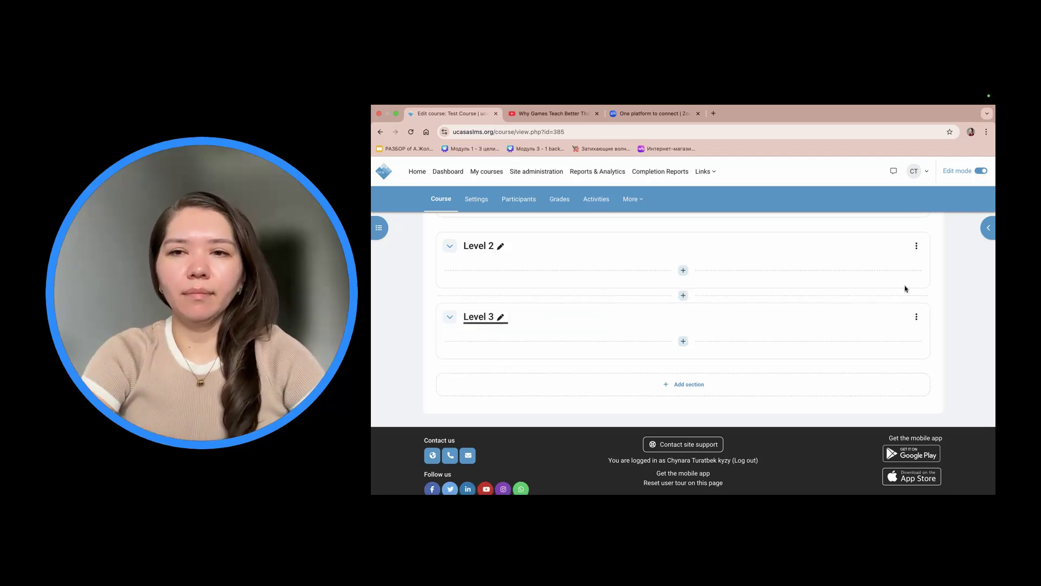
- Open the choices for adding content to the Level 1 section
scroll(940, 291, up, 5)
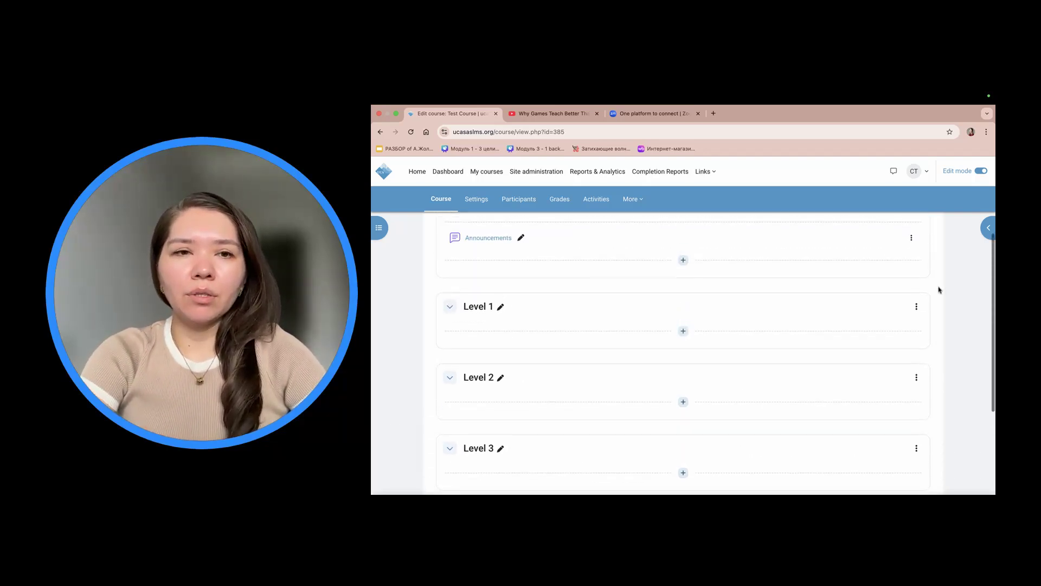
scroll(939, 290, up, 2)
scroll(939, 288, down, 2)
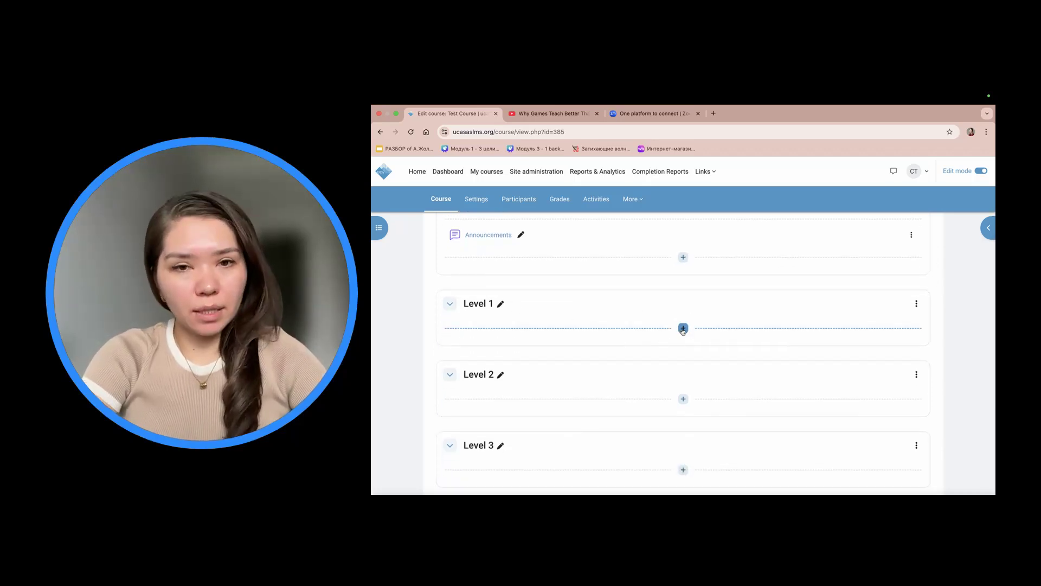
click(682, 329)
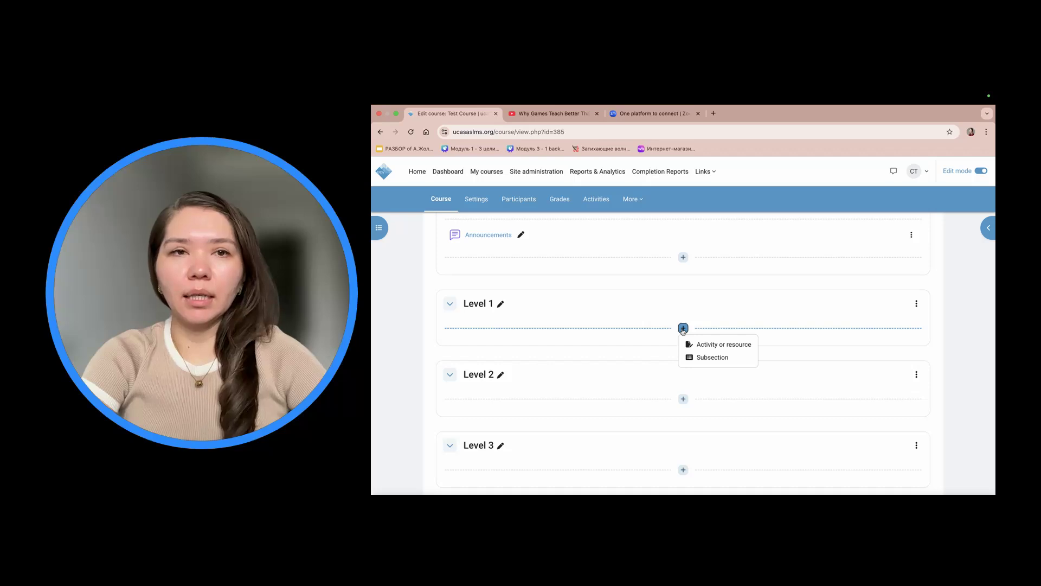
- Look over the YouTube video "Why Games Teach Better Than Your Training" and return to the course page
click(550, 113)
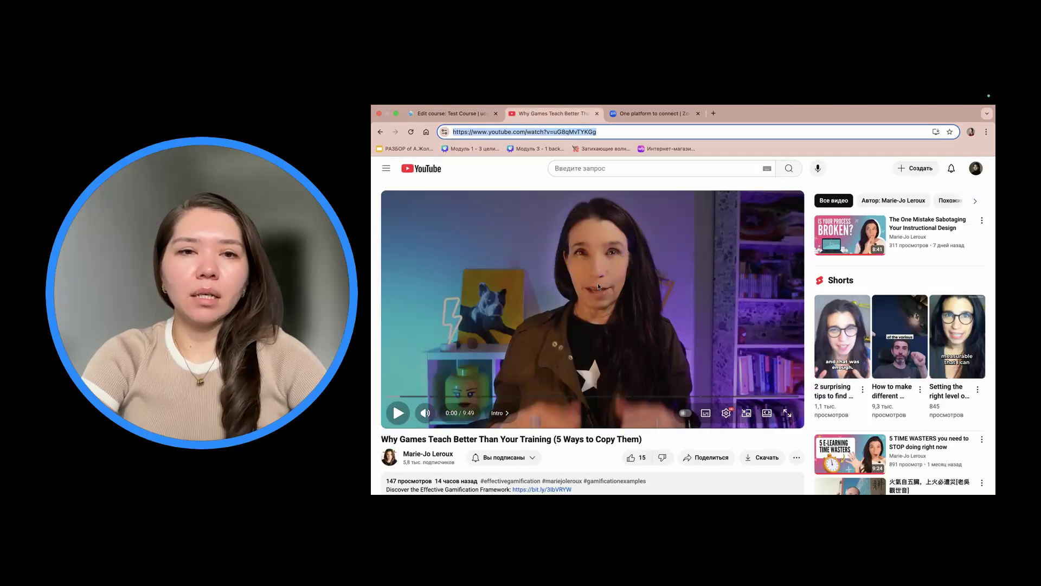
scroll(597, 284, down, 2)
scroll(589, 274, up, 2)
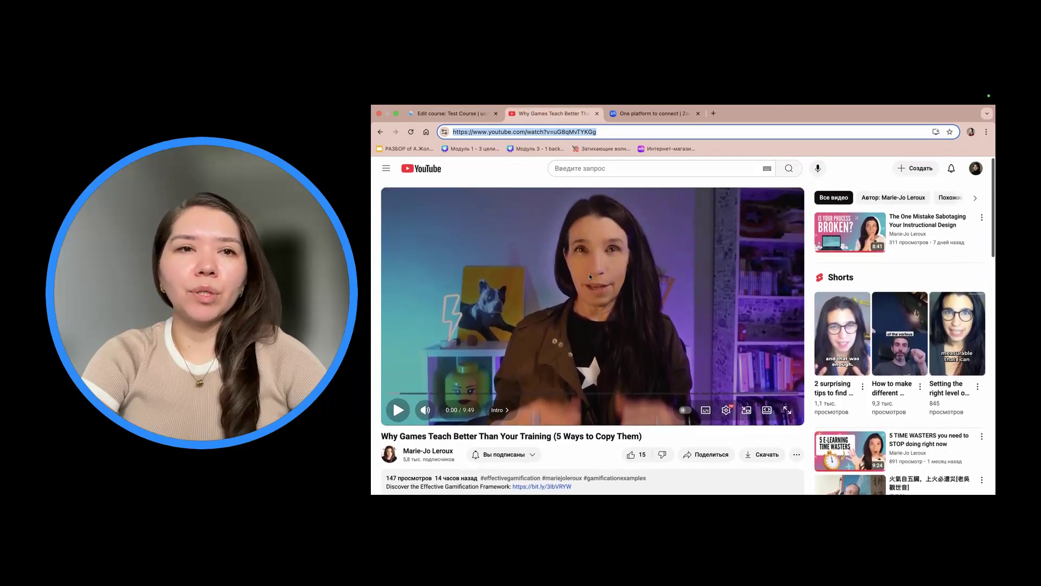
click(473, 115)
- Start a new Text and media area as an activity or resource in Level 1
click(741, 349)
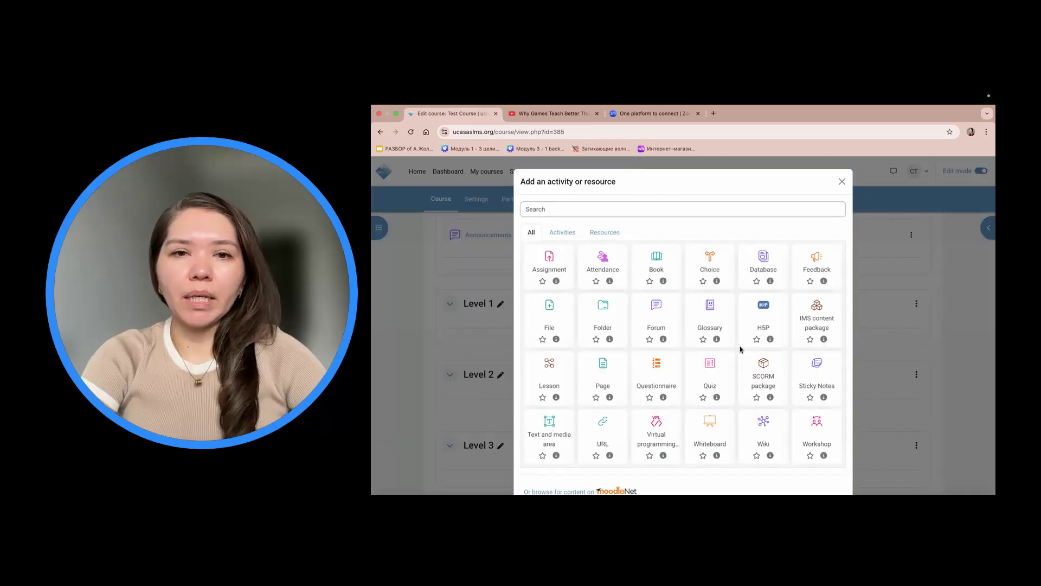
scroll(741, 350, down, 2)
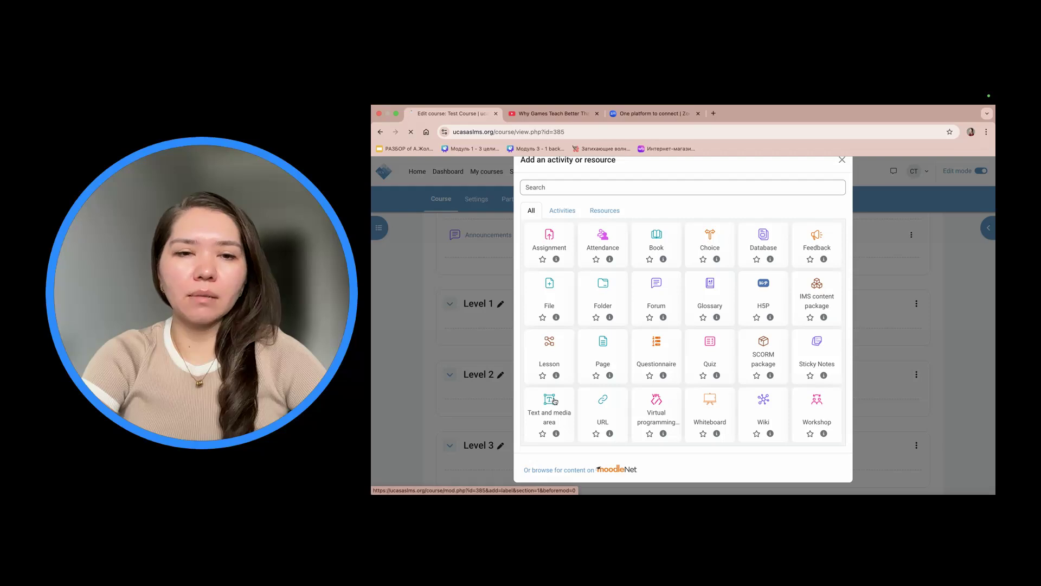
scroll(560, 396, down, 1)
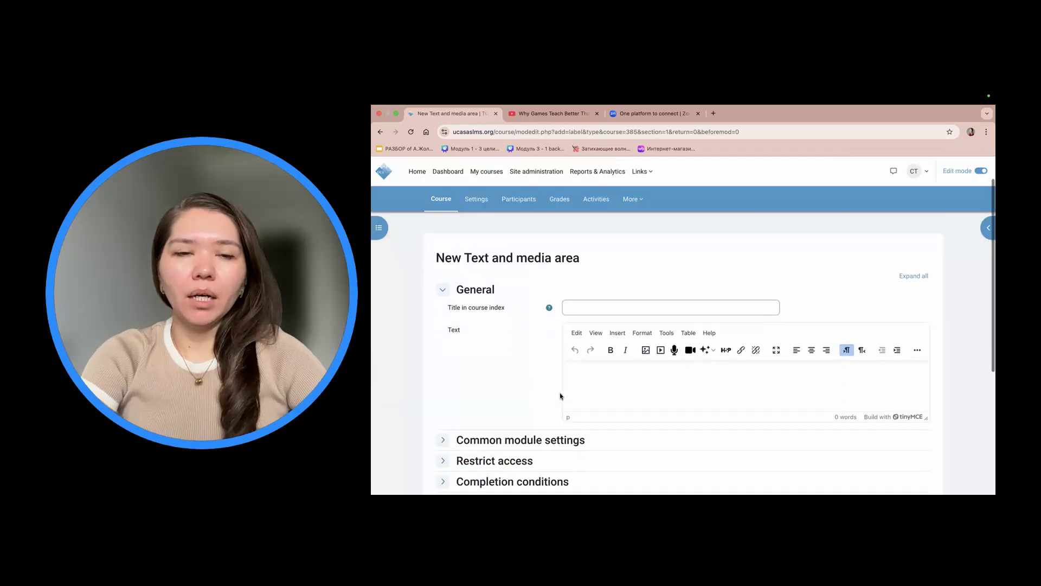
- Set the media area's title in the course index to Video and place the cursor in its text body
click(621, 306)
text(Bid)
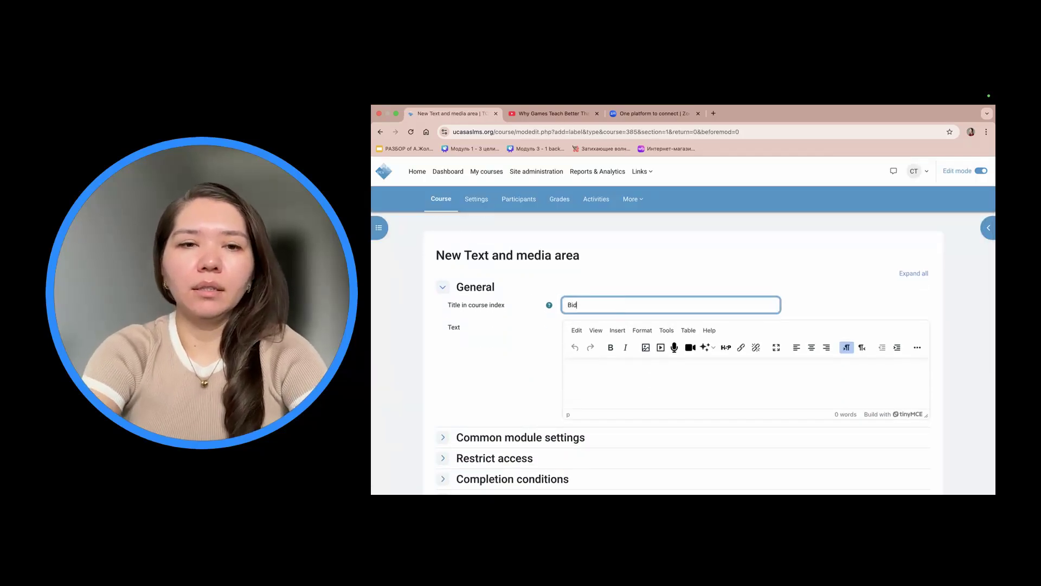
text(Video)
scroll(673, 326, down, 1)
click(654, 334)
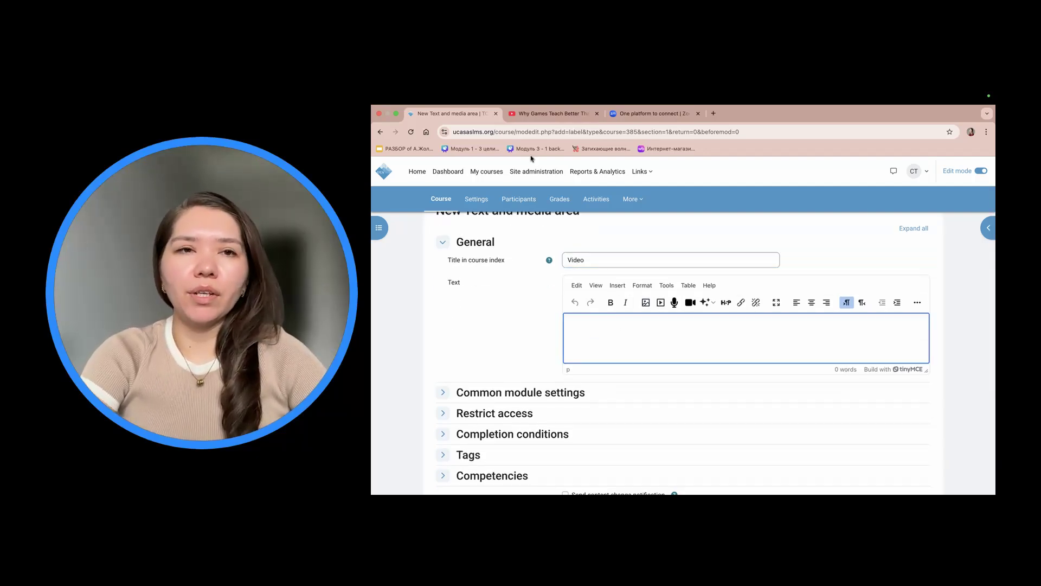
- Switch to the YouTube video and copy its full web address
click(542, 114)
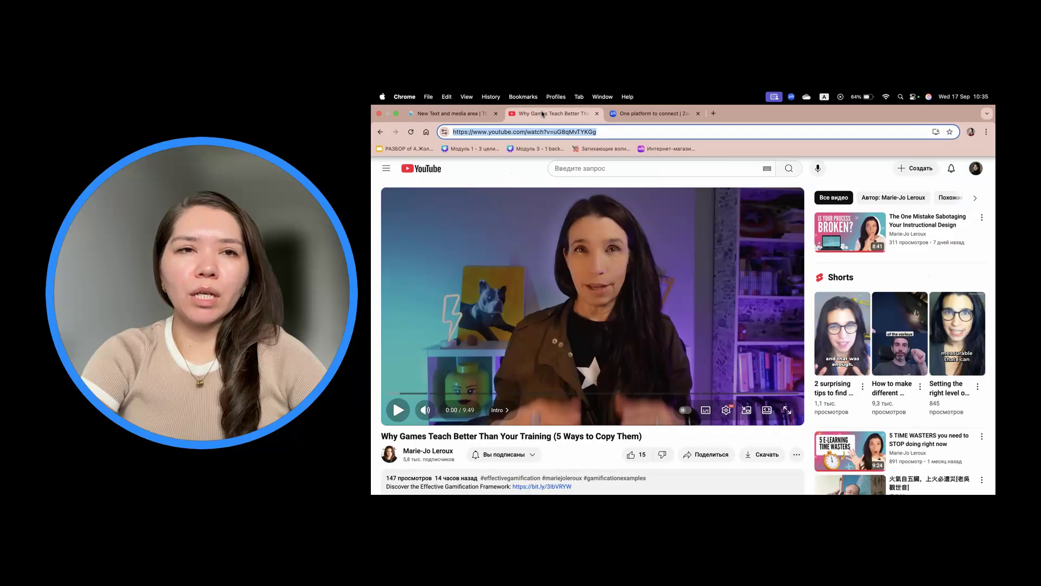
click(622, 134)
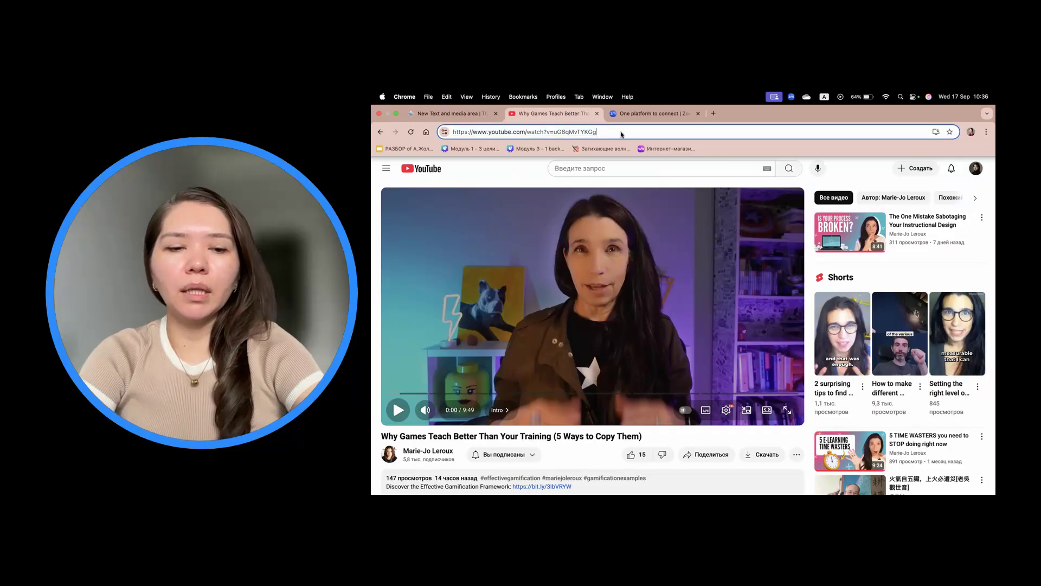
key(super+a)
key(super+c)
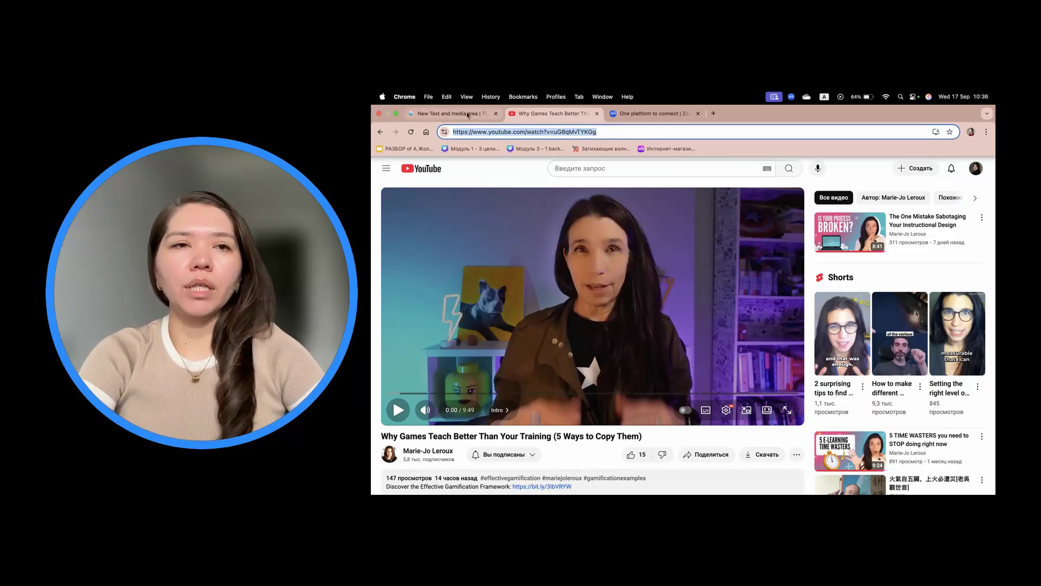
- Insert the copied YouTube link as media in the text body and save the item, returning to the course
click(448, 113)
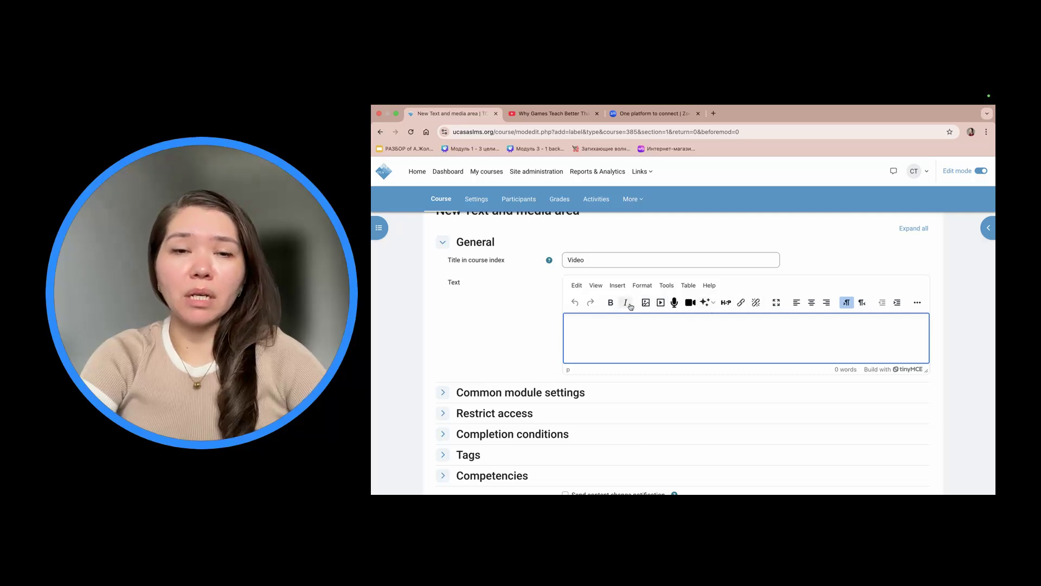
click(660, 304)
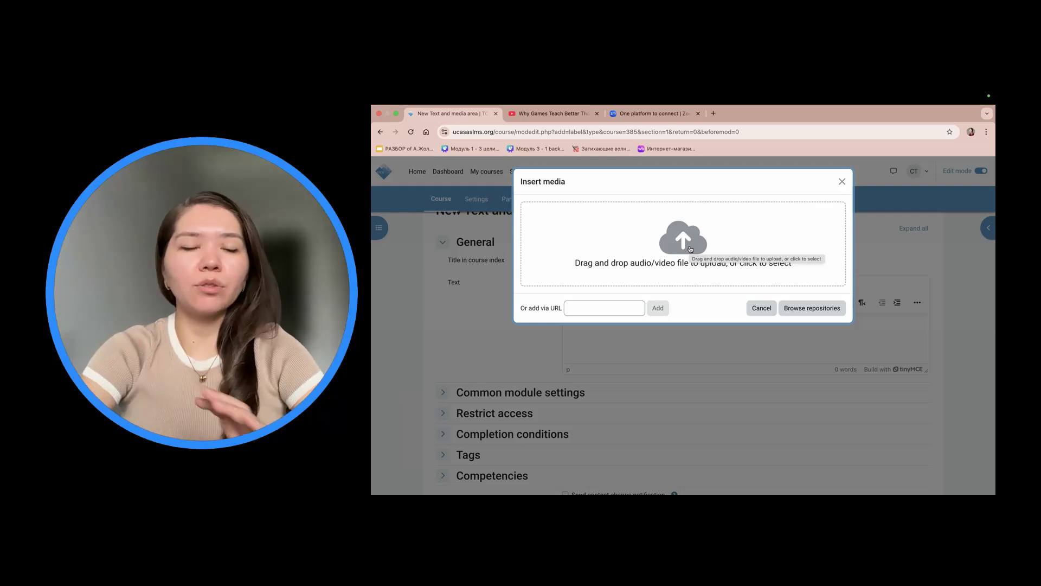
click(636, 307)
key(super+v)
click(658, 308)
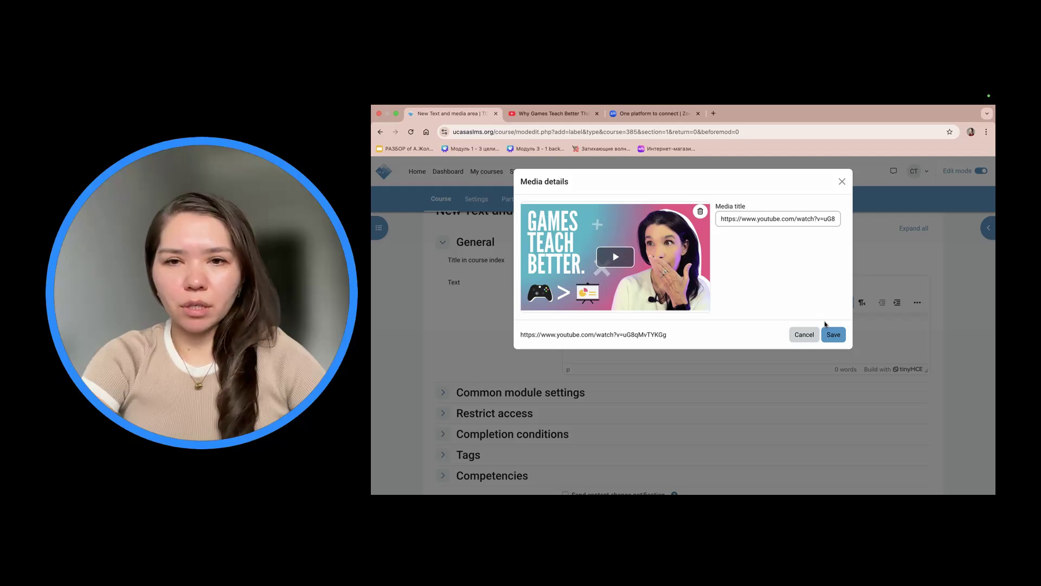
click(835, 335)
scroll(868, 357, down, 5)
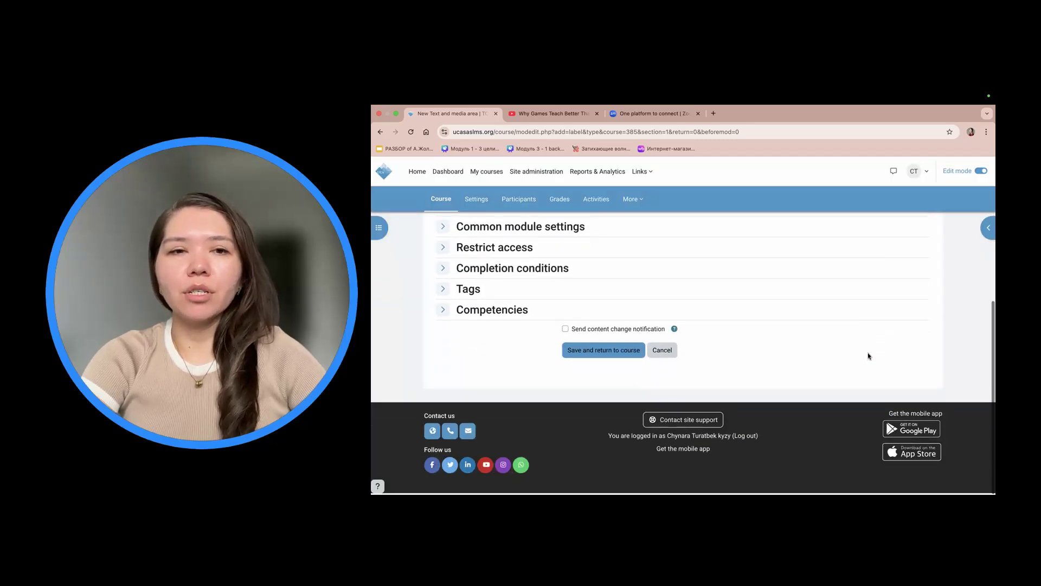
click(623, 360)
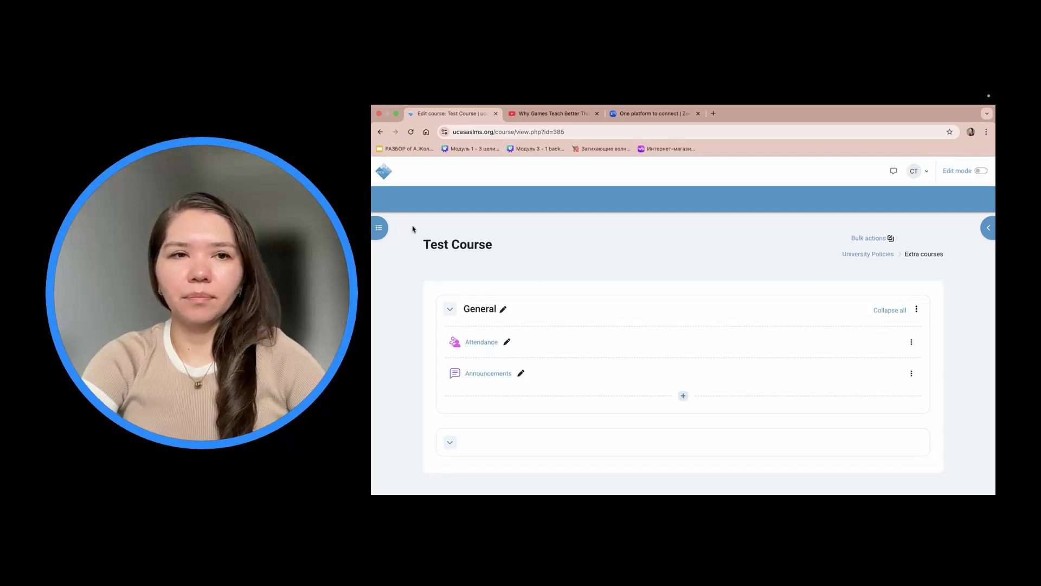
- Reload the course page and play the embedded video in Level 1
click(544, 130)
key(Return)
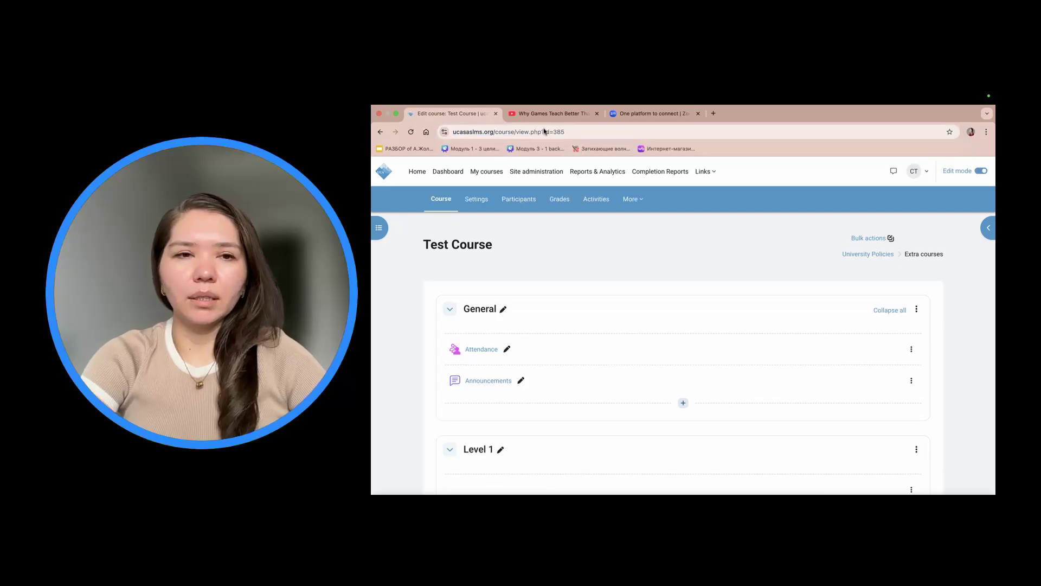
scroll(639, 252, down, 5)
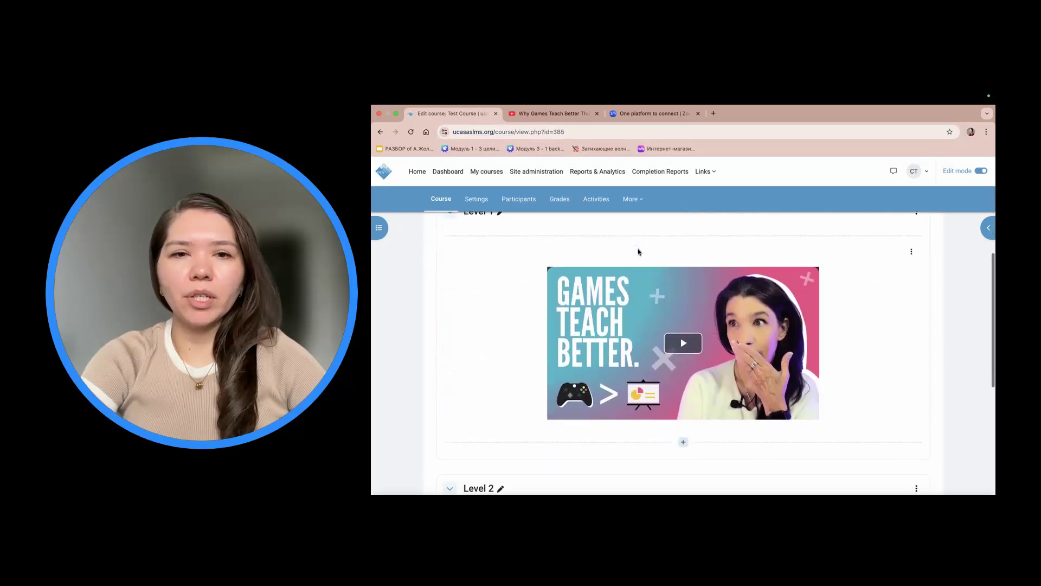
click(681, 345)
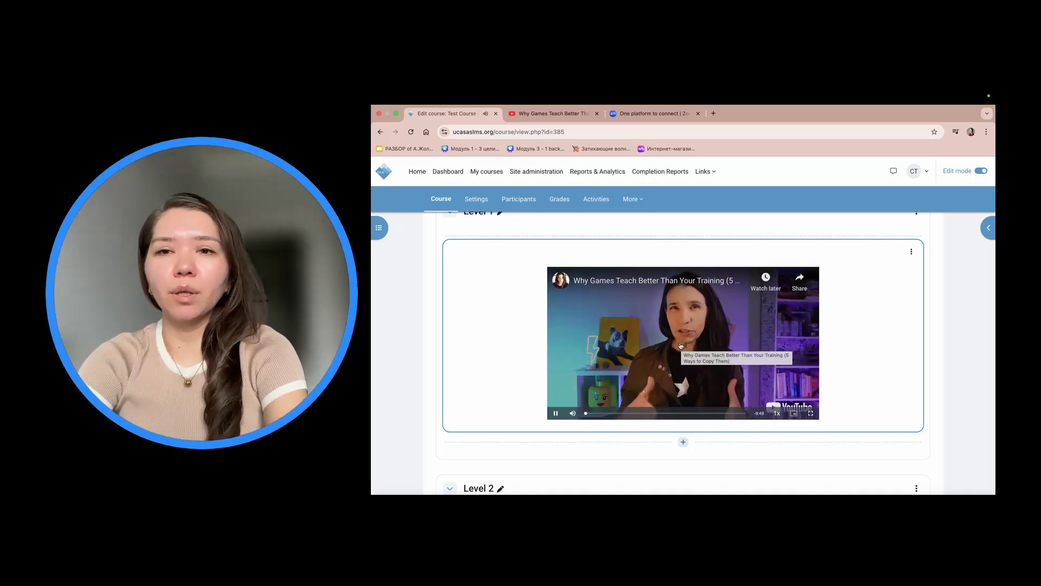
- Turn off edit mode and preview the course, playing and pausing the Level 1 video
click(980, 172)
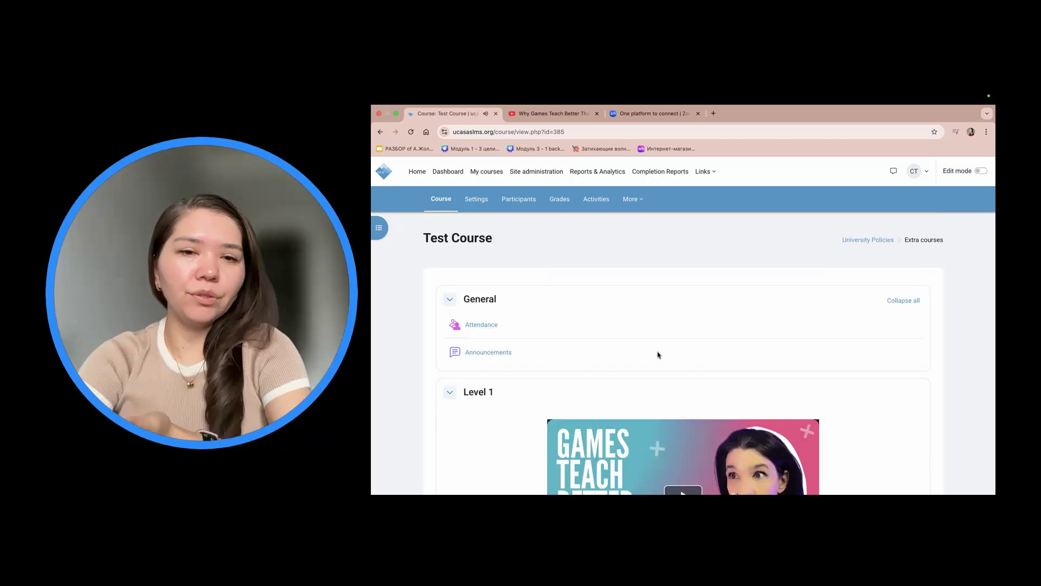
scroll(658, 353, down, 3)
scroll(659, 356, down, 1)
click(683, 314)
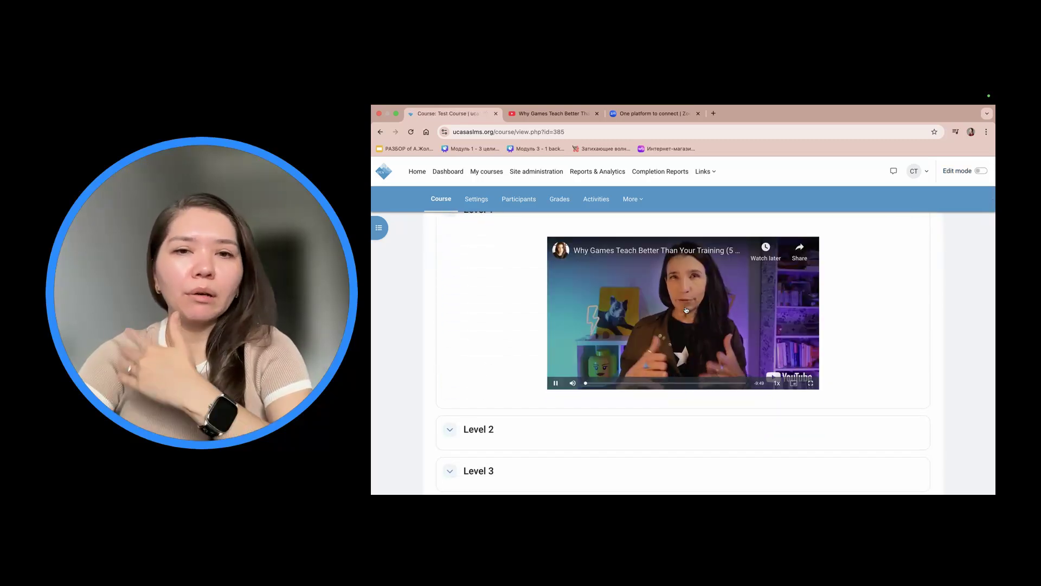
click(568, 378)
scroll(944, 197, down, 2)
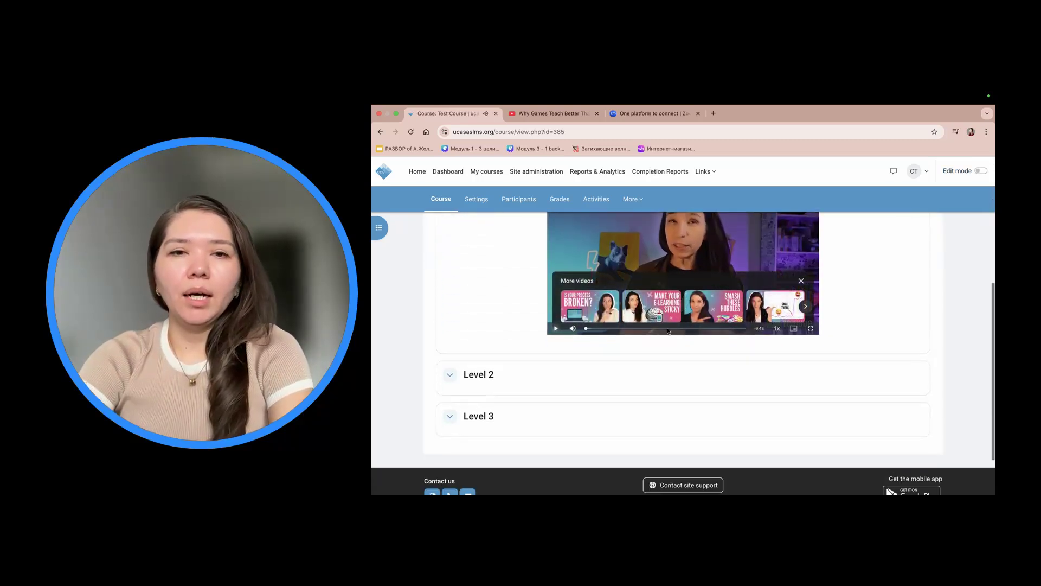
- Turn edit mode back on for the test course
scroll(905, 252, up, 1)
scroll(905, 253, down, 2)
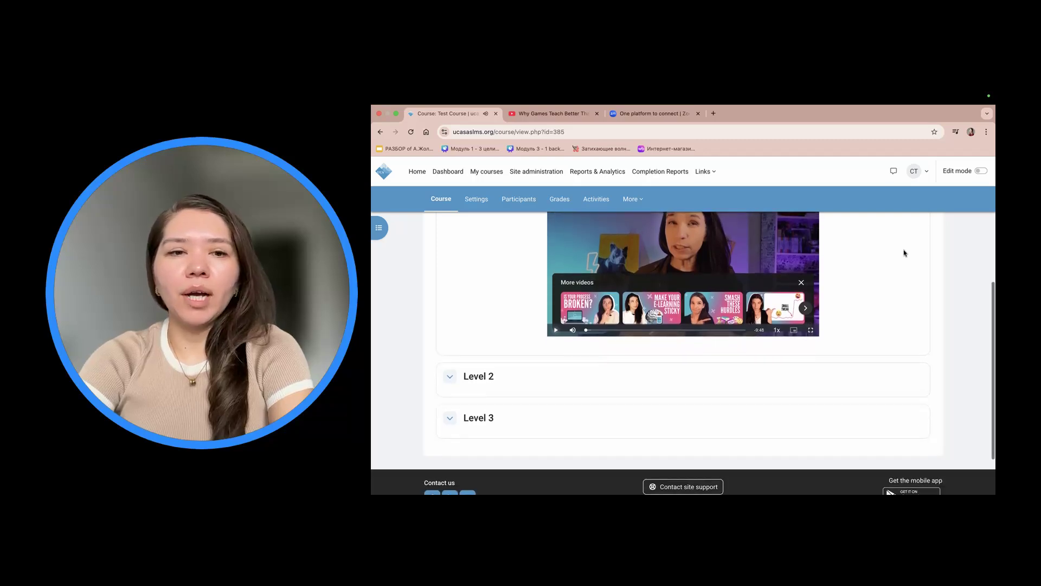
click(981, 171)
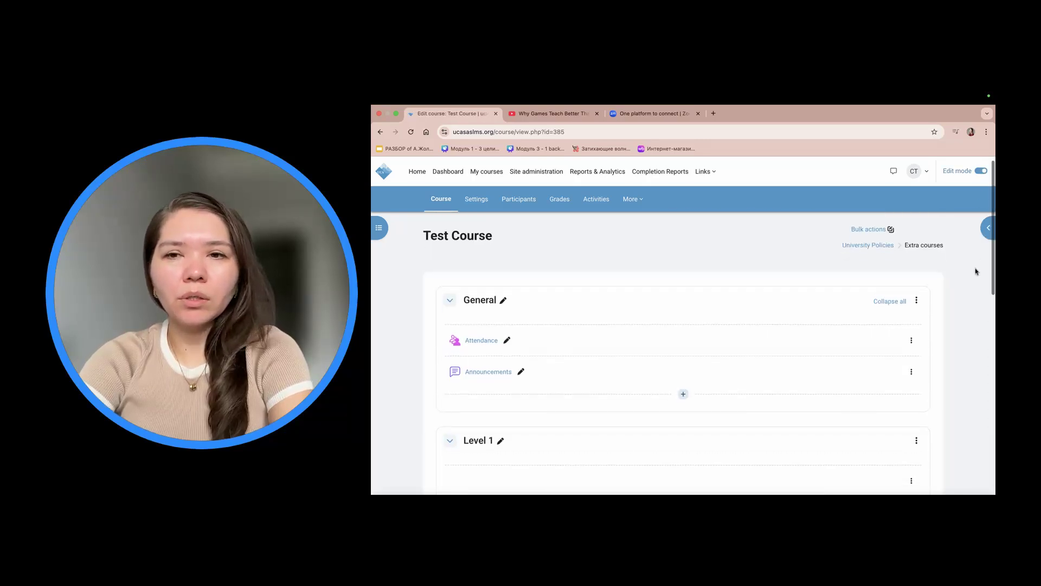
- Add a File resource to the Level 1 section and name it Syllabus
scroll(976, 272, down, 8)
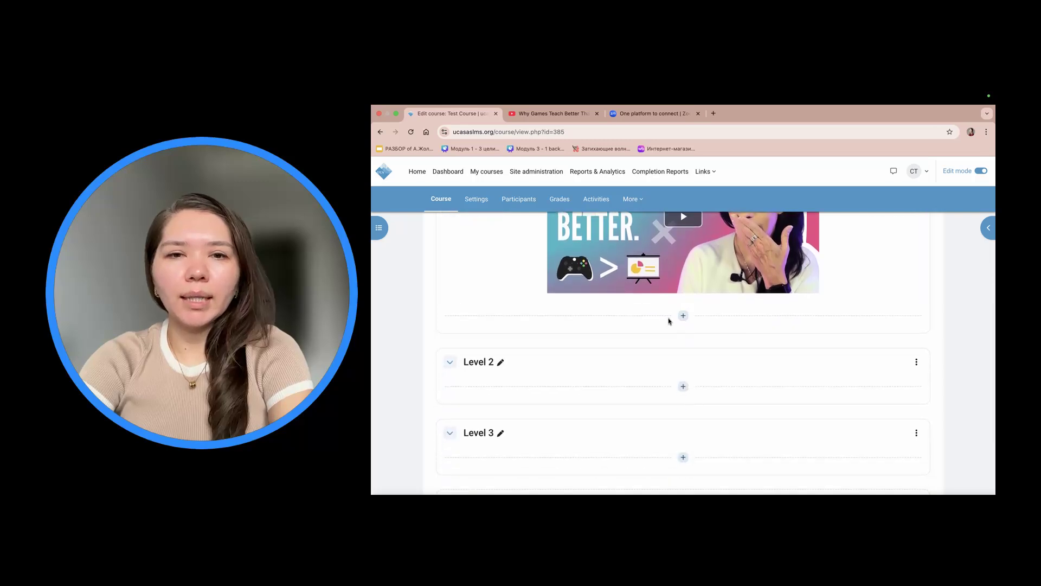
click(683, 315)
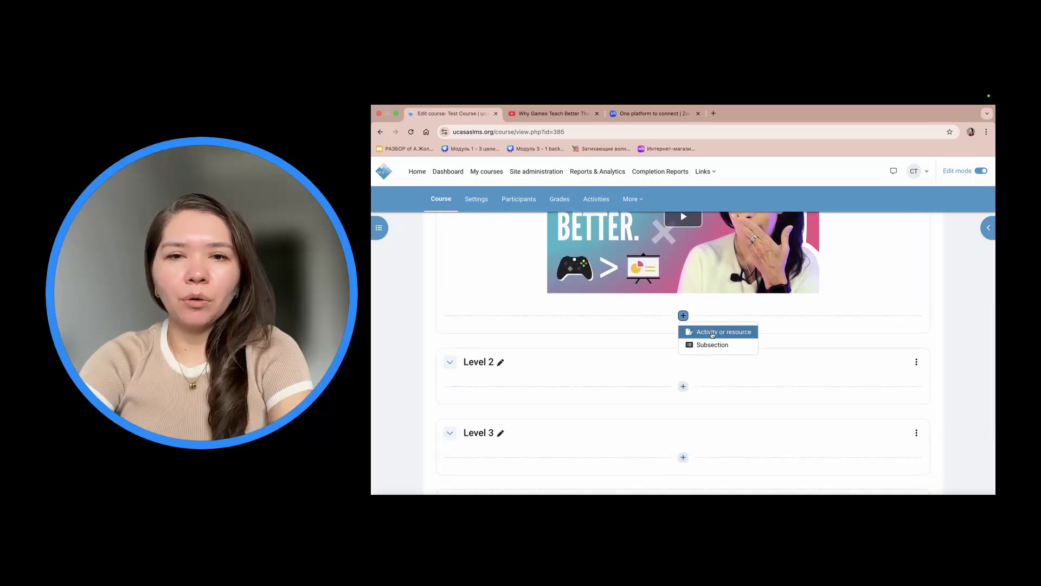
click(734, 336)
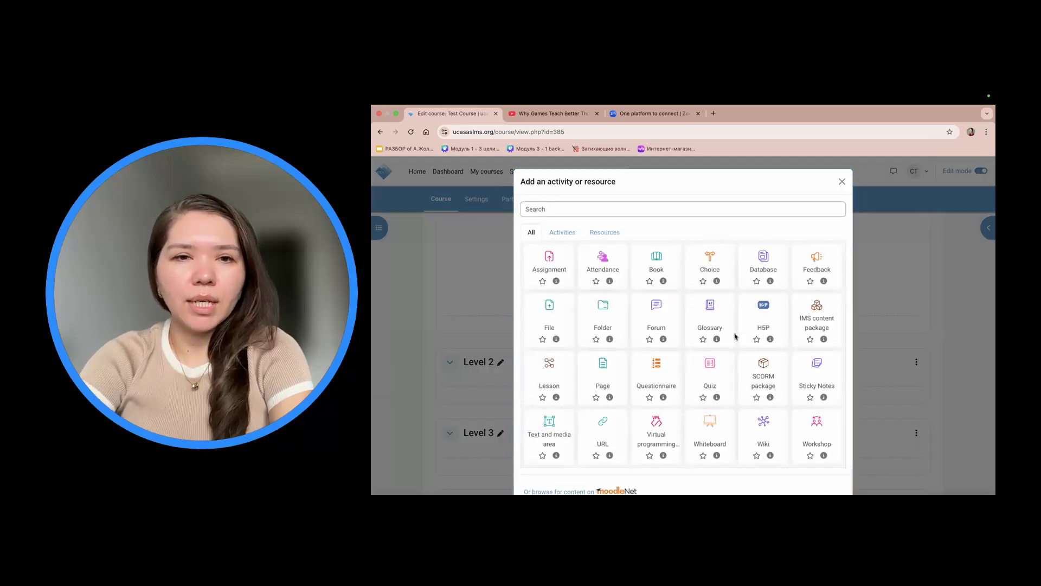
click(551, 305)
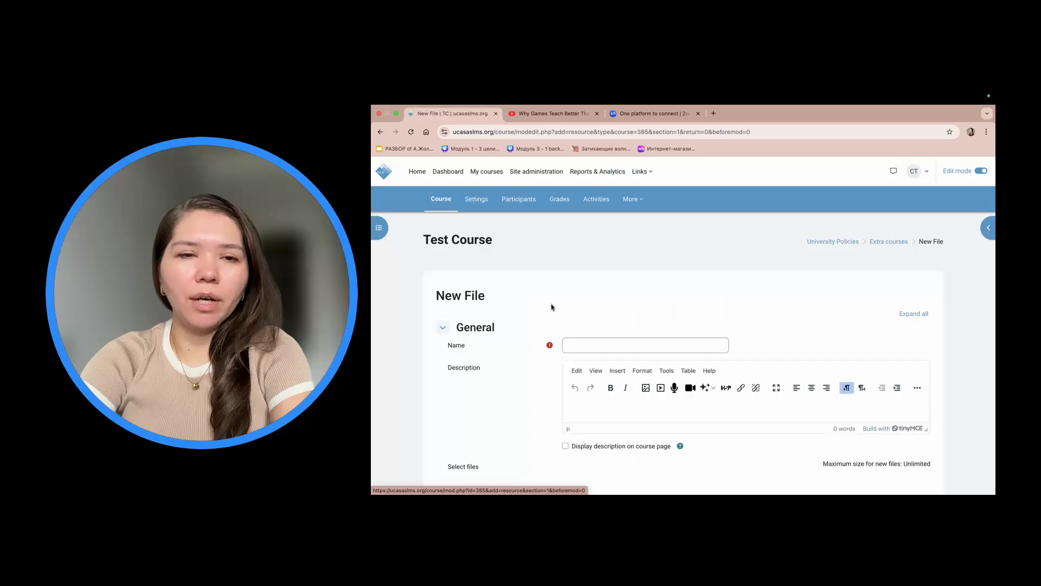
click(605, 304)
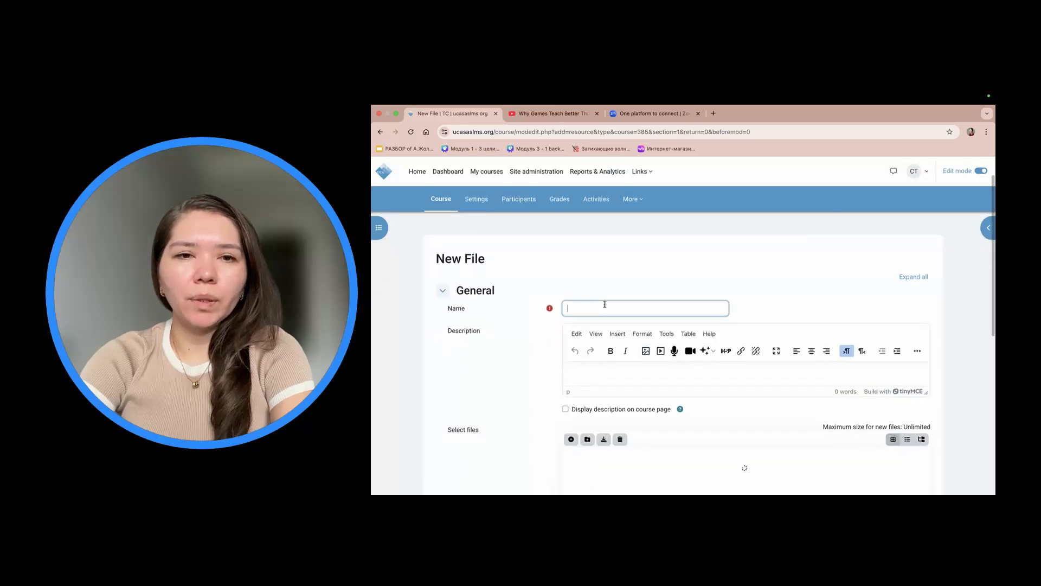
text(Syllabus)
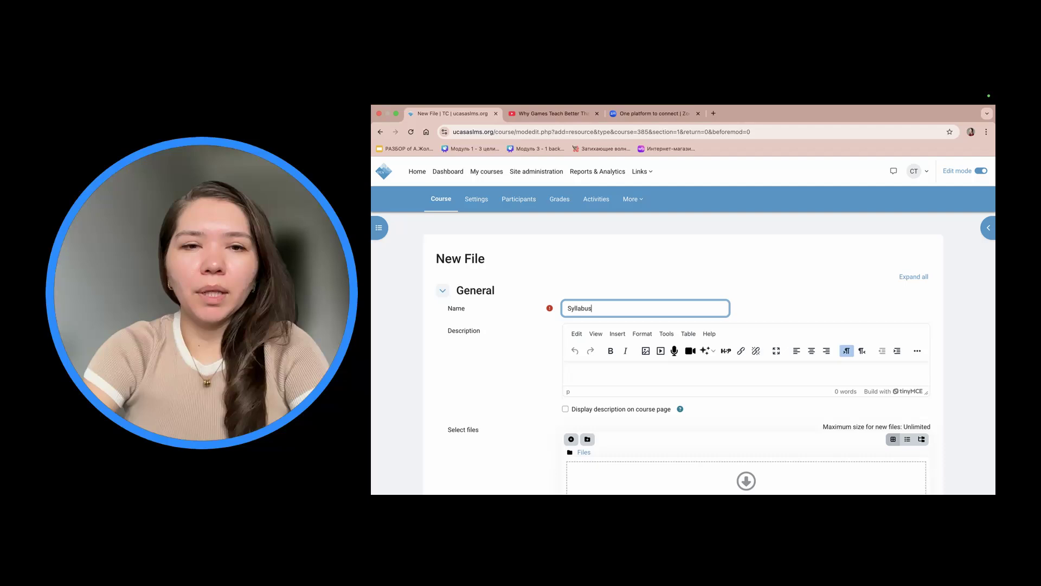
- Upload the image 1.png from the computer as the Syllabus resource's file
scroll(610, 306, down, 5)
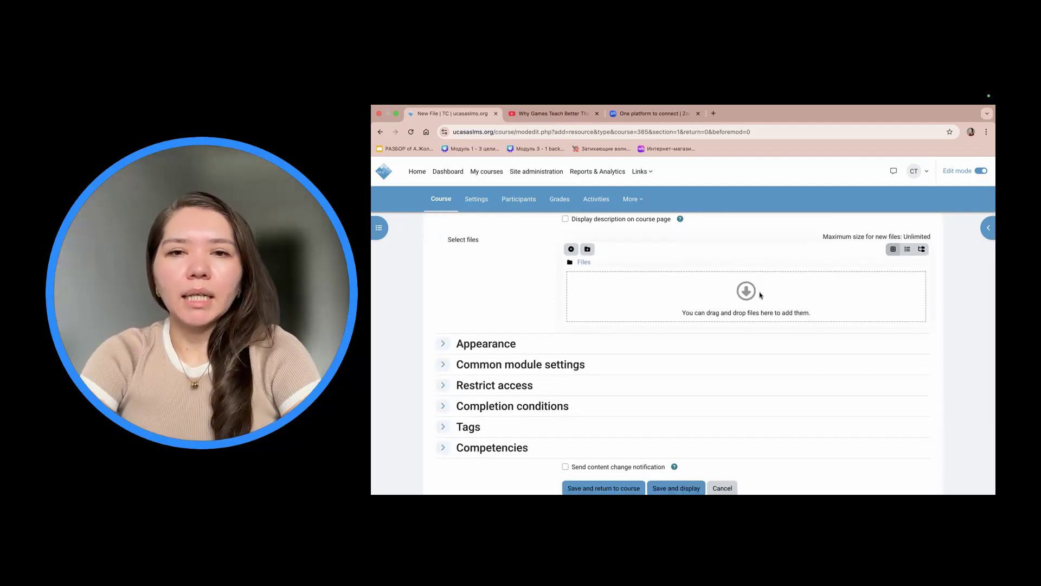
click(746, 291)
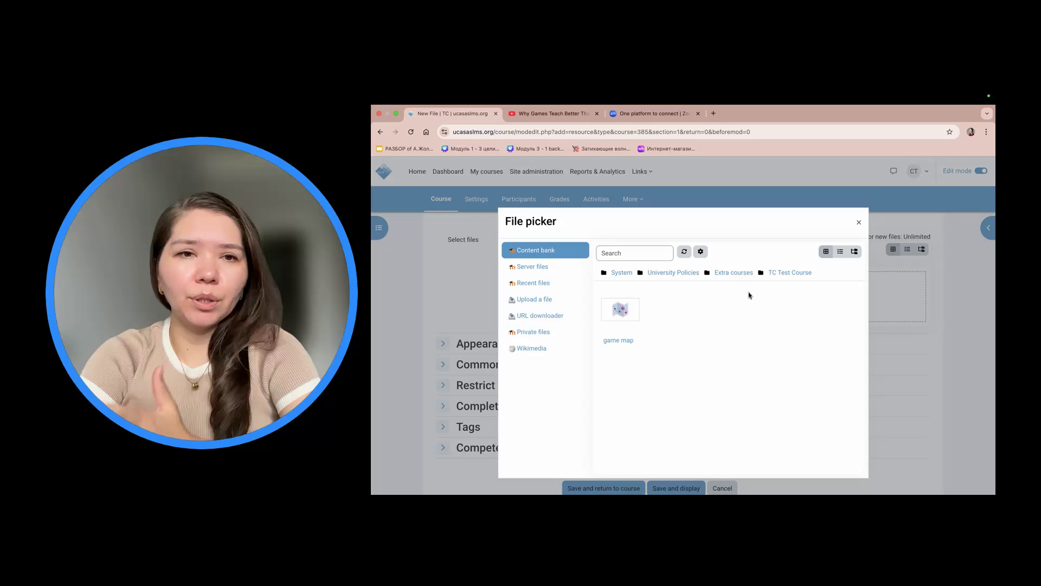
click(549, 301)
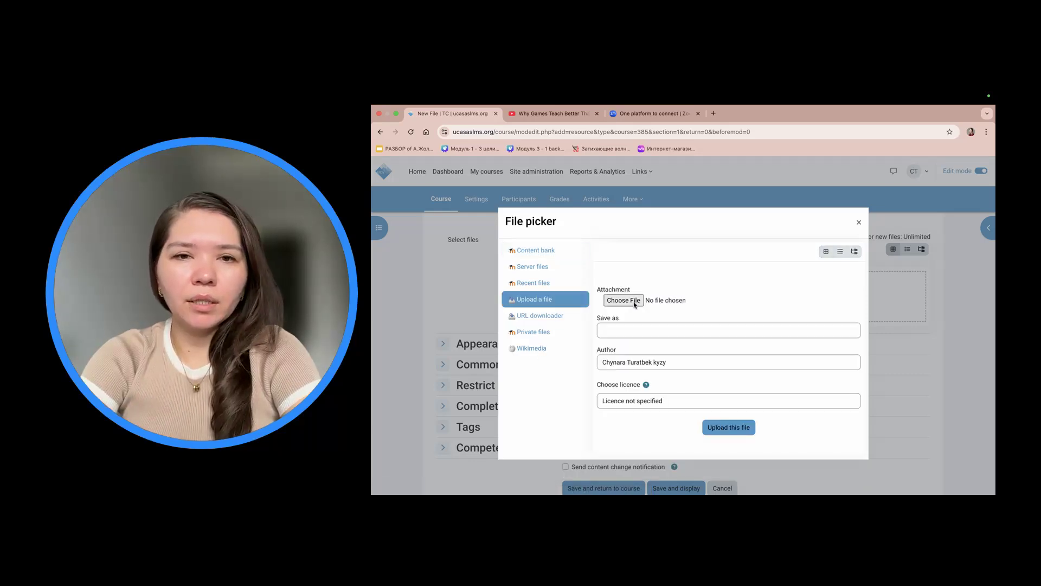
click(633, 301)
click(607, 276)
scroll(674, 294, down, 5)
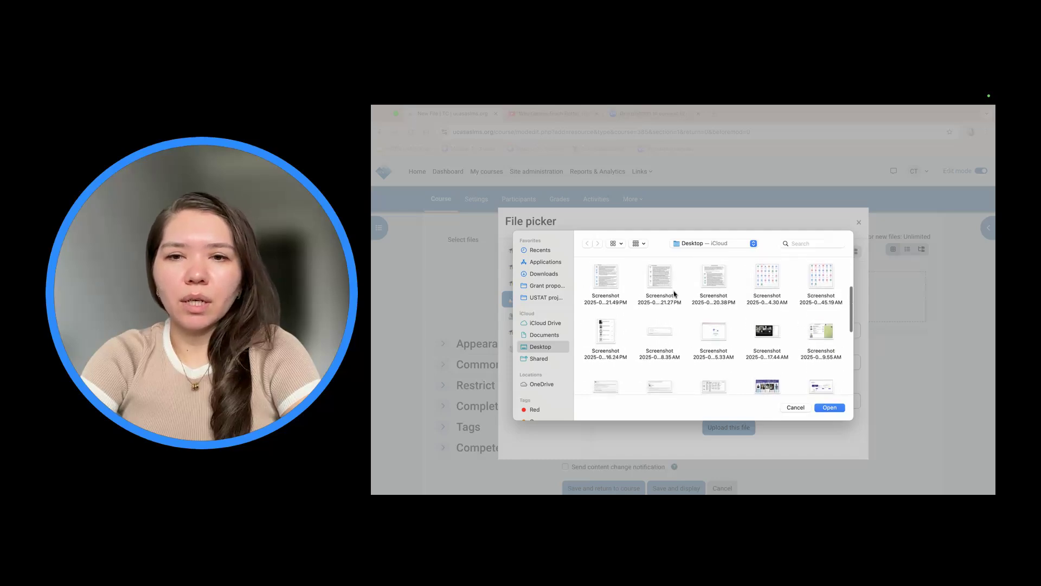
scroll(675, 294, down, 5)
click(527, 463)
click(830, 408)
click(749, 430)
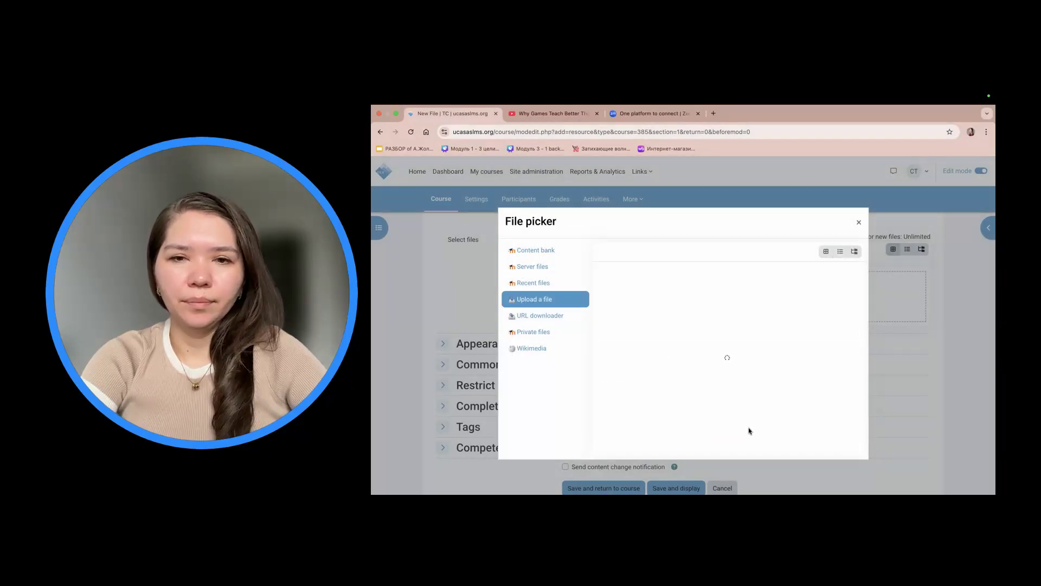
- Save the Syllabus resource, display it and look over the uploaded image
scroll(749, 430, down, 3)
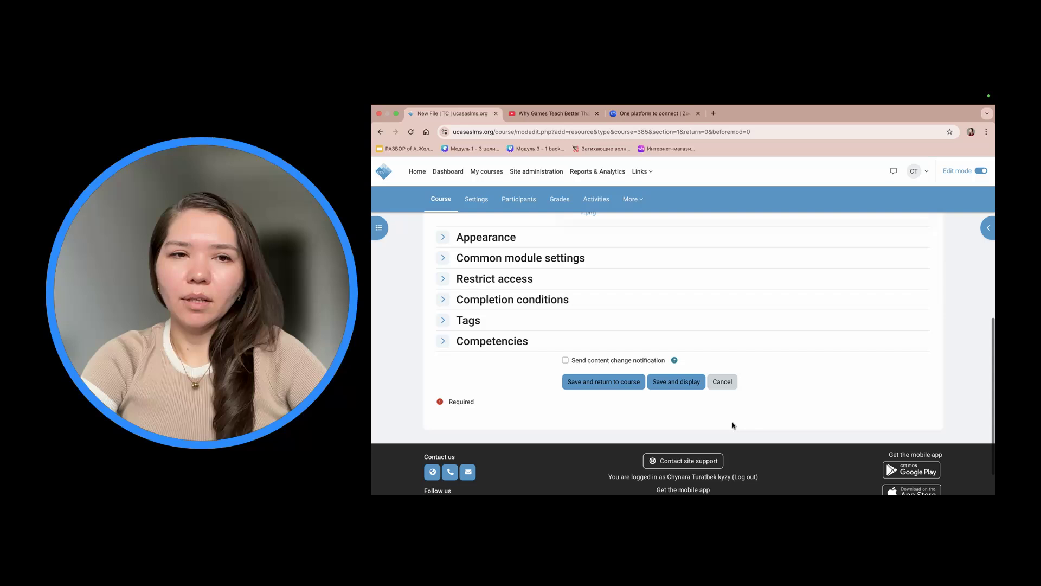
click(676, 383)
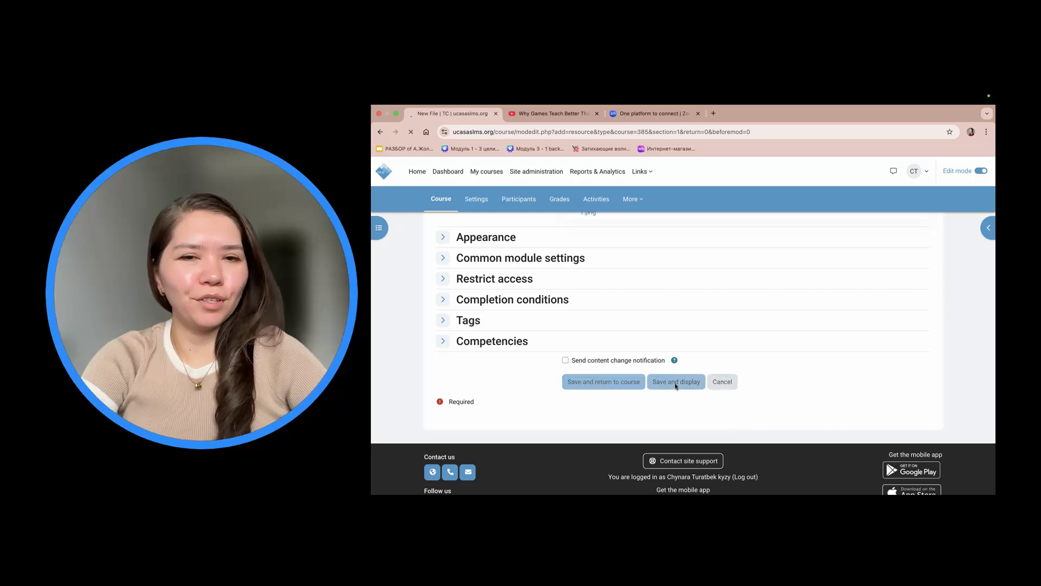
scroll(891, 323, down, 3)
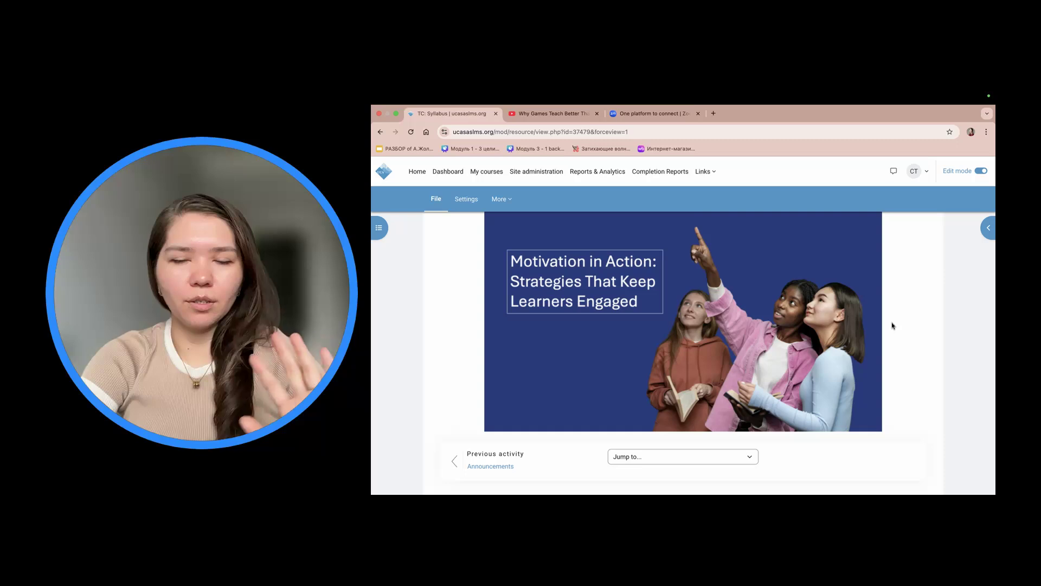
scroll(892, 326, down, 2)
scroll(892, 325, up, 2)
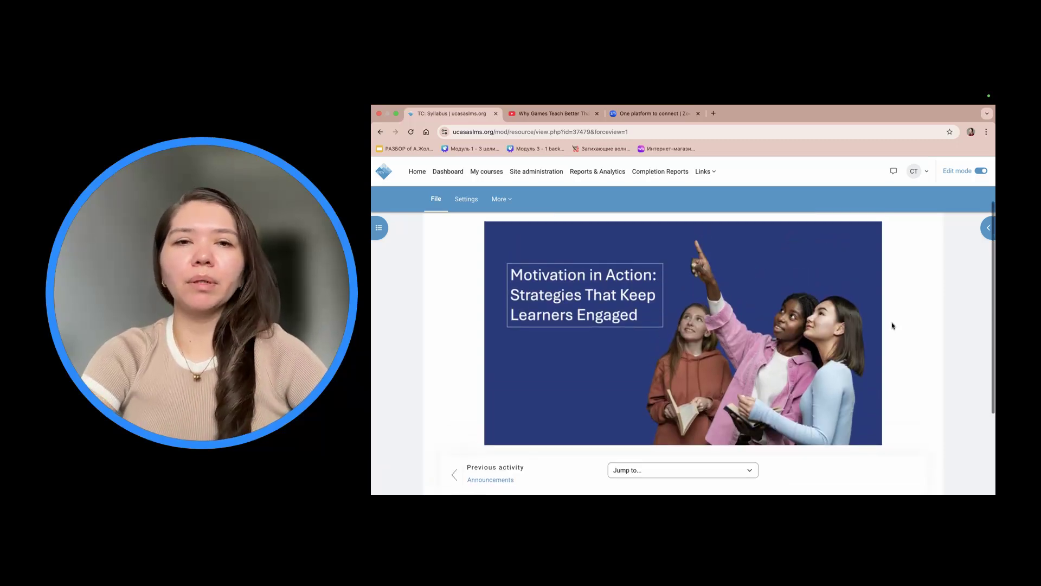
scroll(892, 326, up, 2)
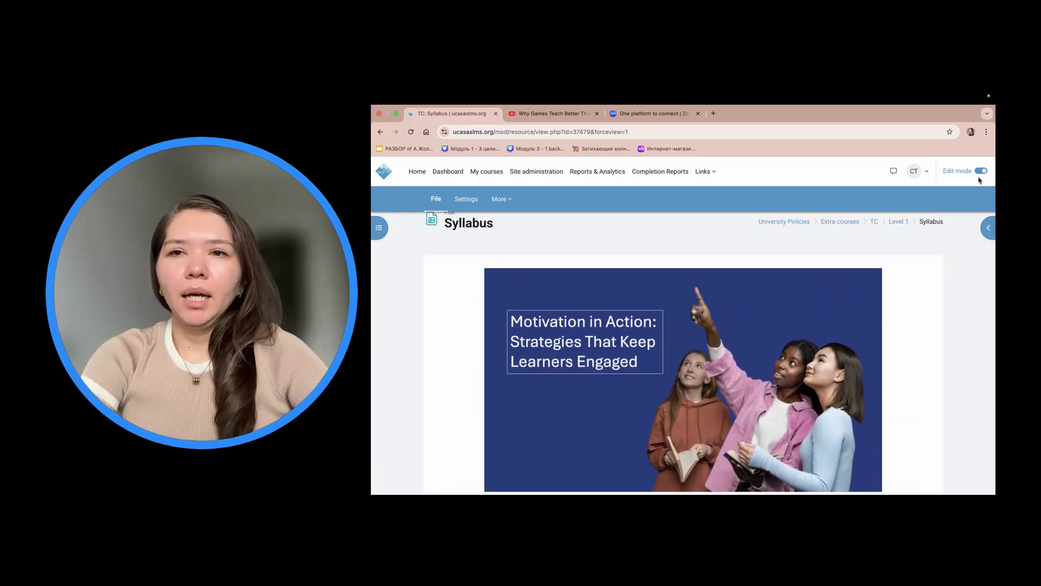
- Go to the Level 1 section and add a Folder resource named Folder below Syllabus
click(891, 222)
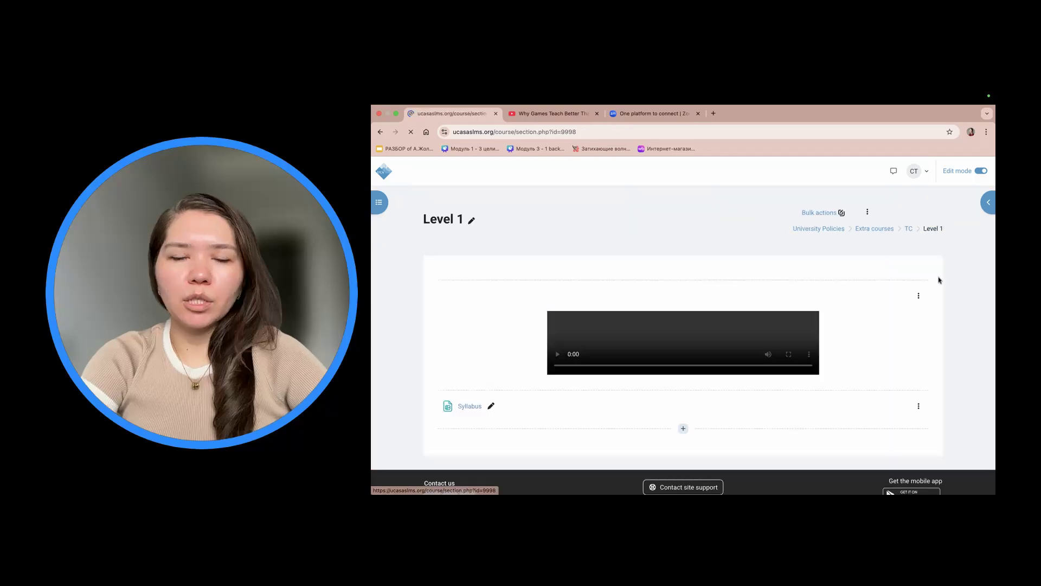
click(683, 364)
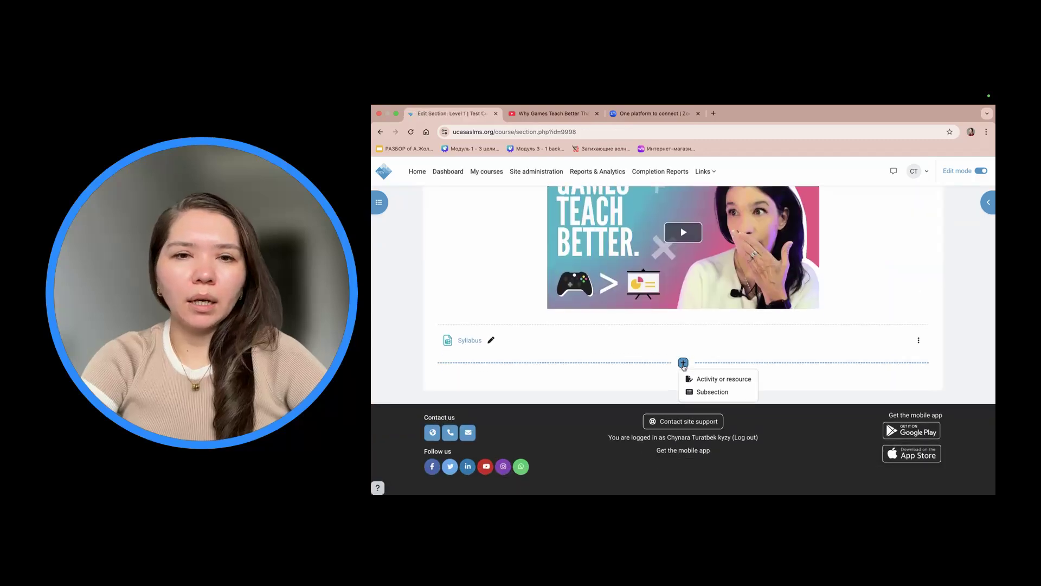
click(704, 381)
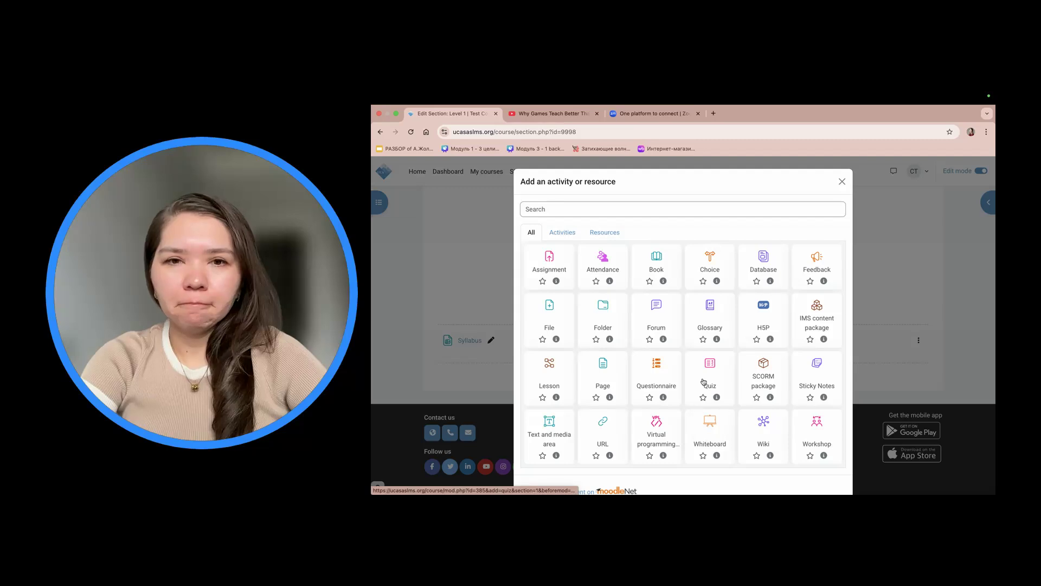
click(604, 307)
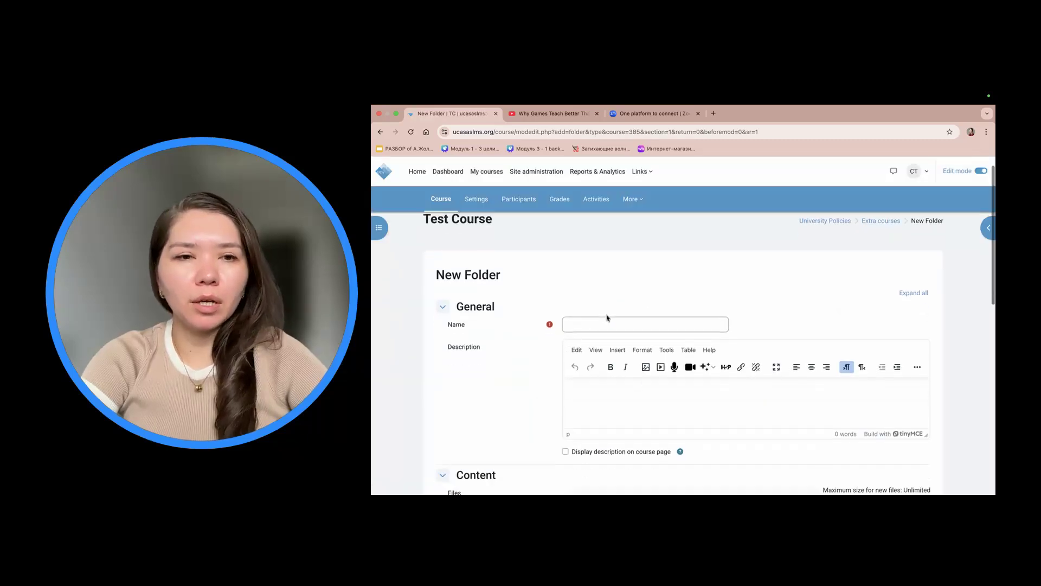
text(Folder)
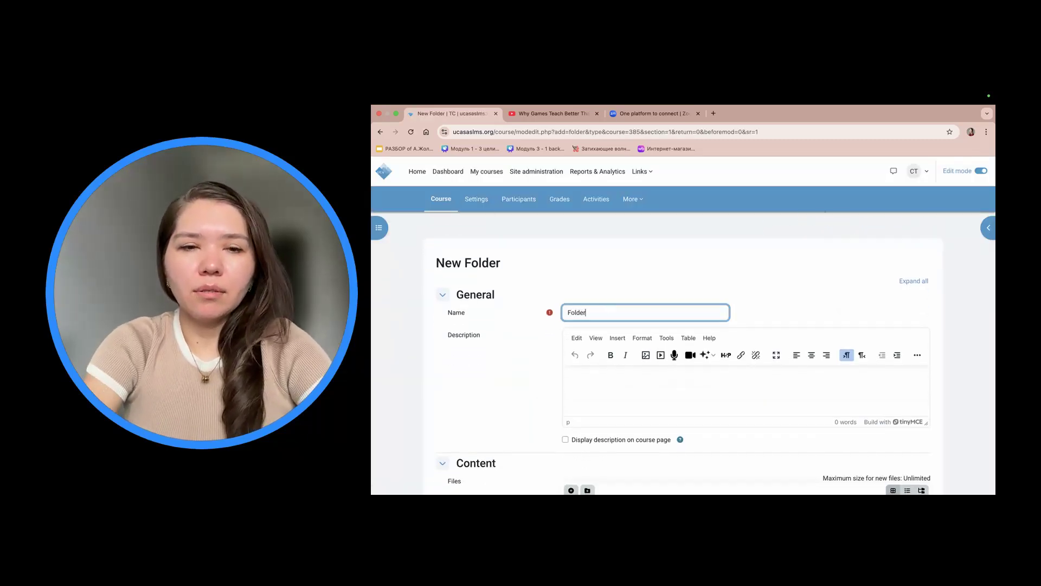
- Upload the desktop screenshot taken at 7.16.07 PM into the new folder's files
scroll(603, 307, down, 2)
scroll(747, 332, down, 5)
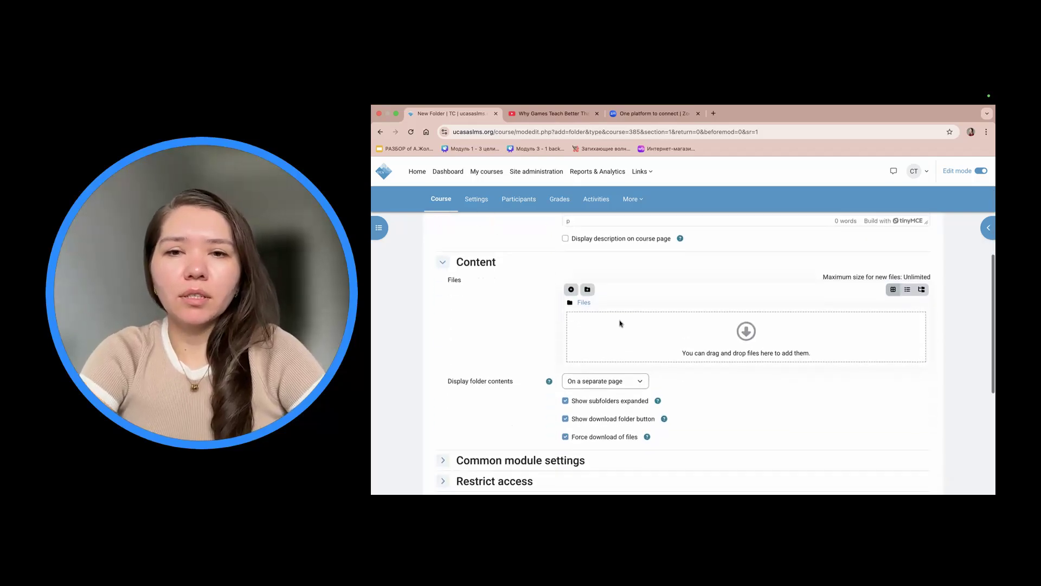
click(747, 332)
click(532, 299)
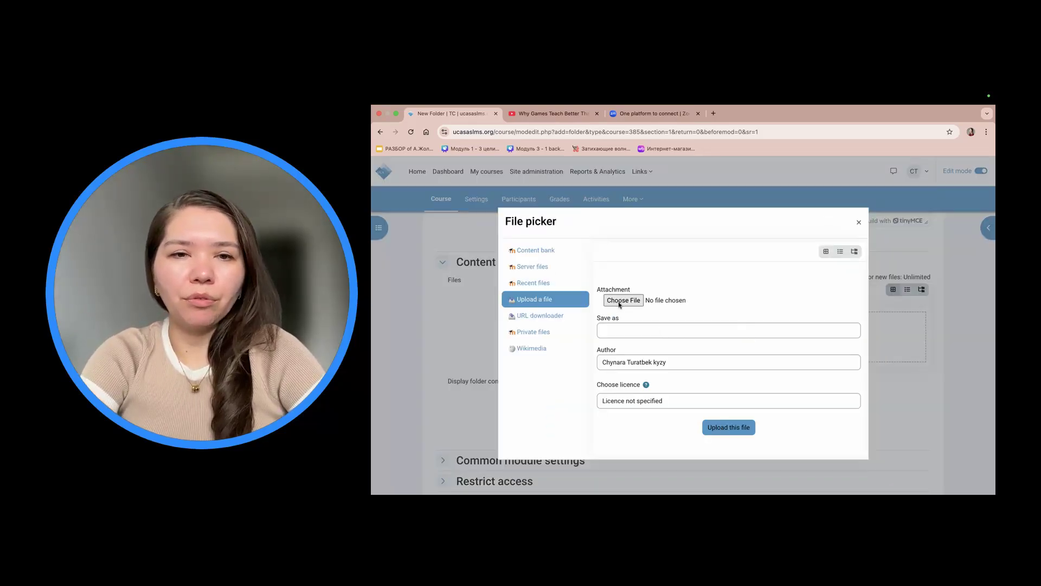
click(620, 304)
scroll(722, 326, down, 2)
scroll(722, 327, down, 10)
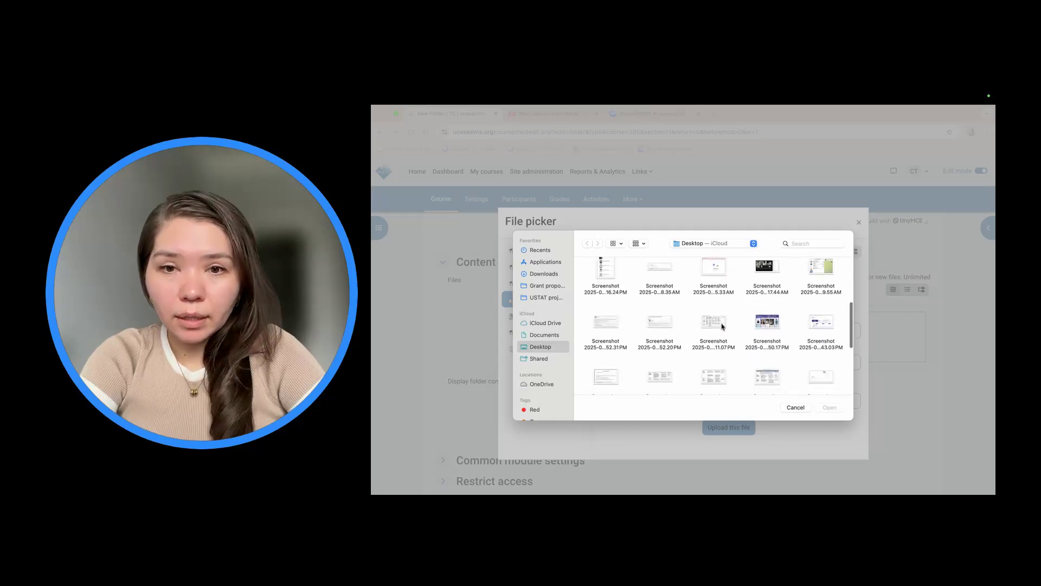
scroll(722, 327, down, 10)
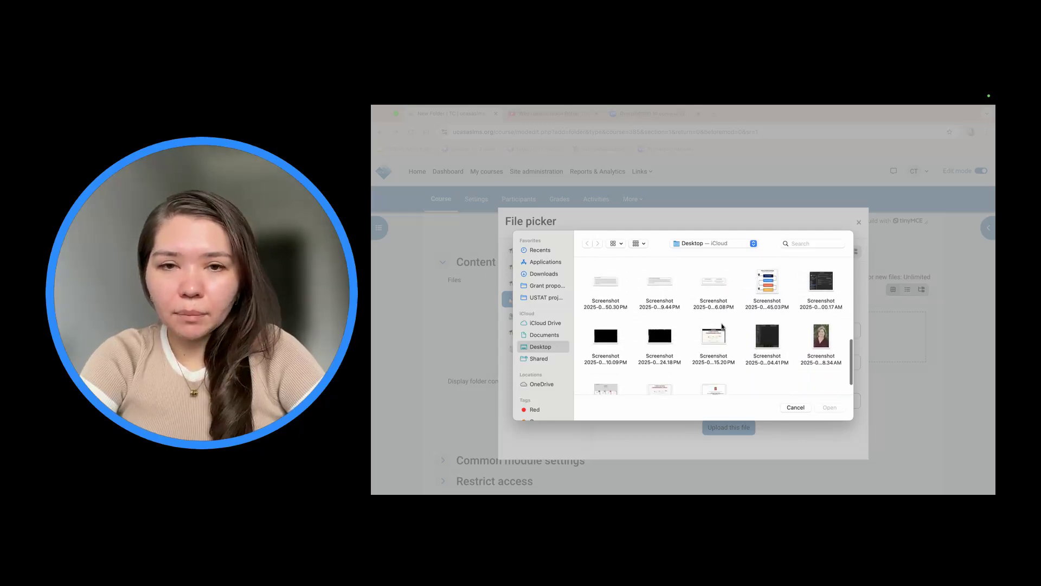
click(604, 363)
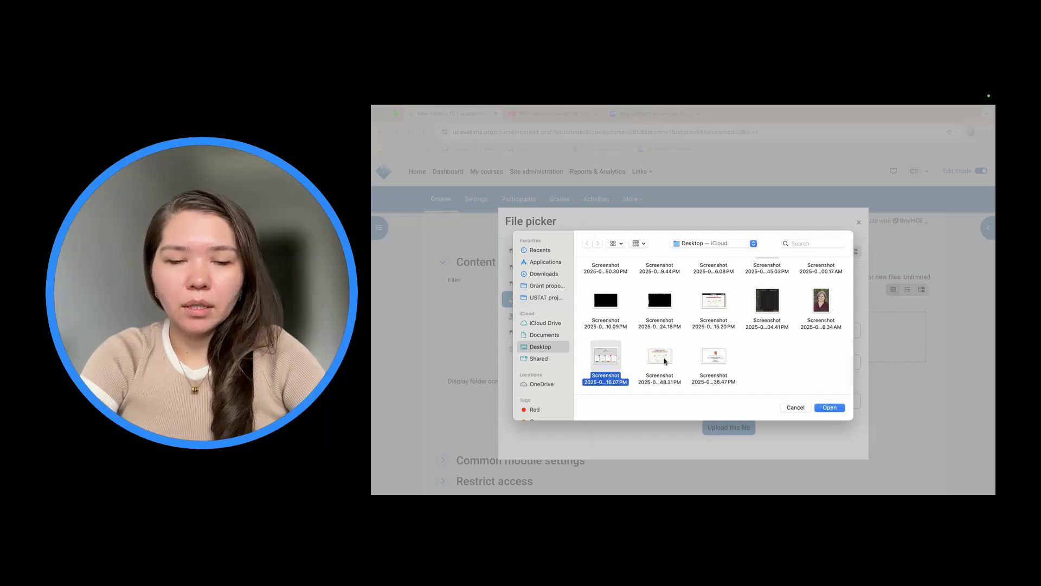
click(839, 407)
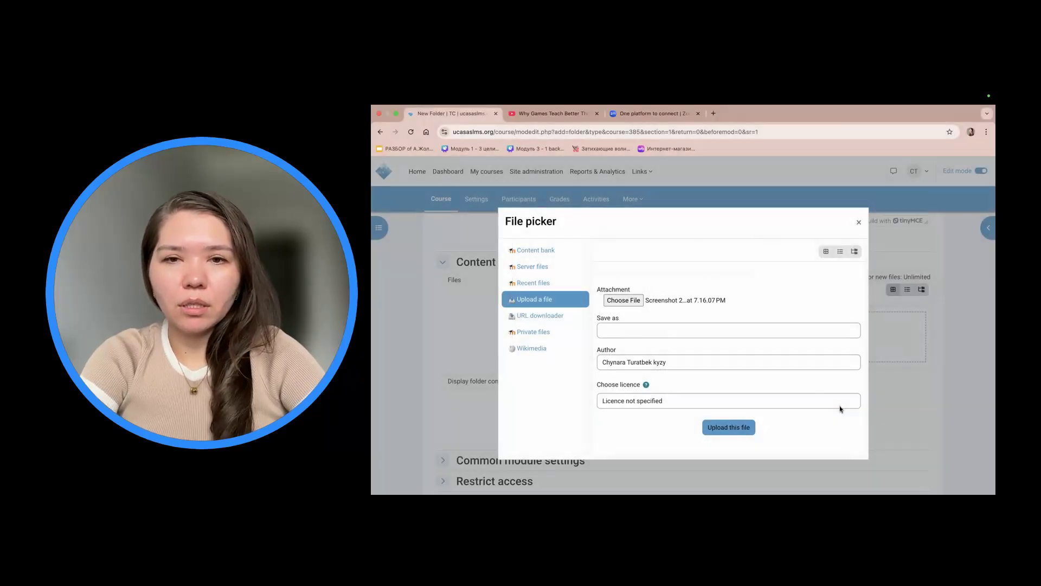
click(744, 427)
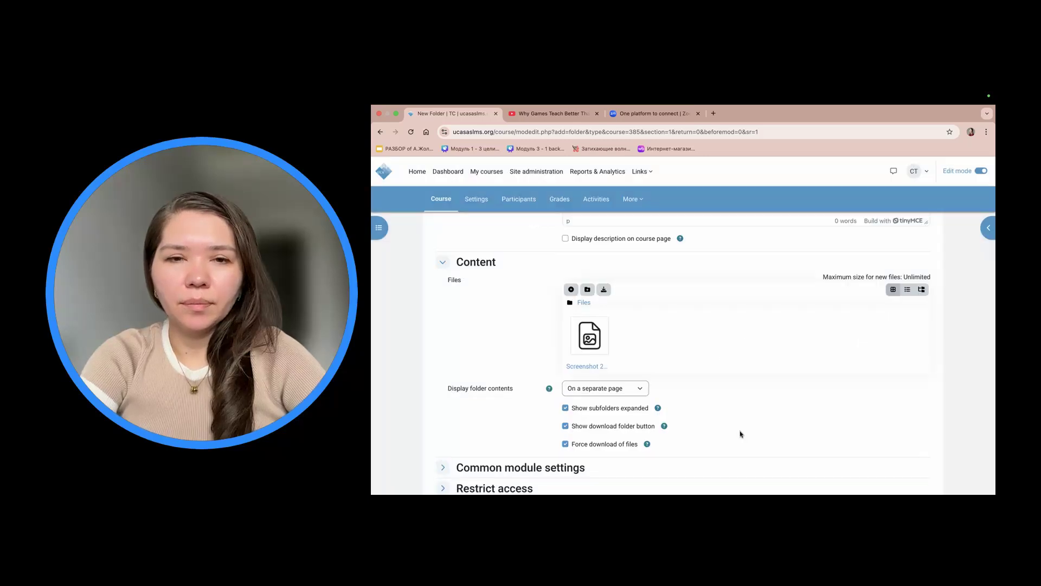
- Set the folder contents to display inline on a course page
scroll(741, 434, down, 5)
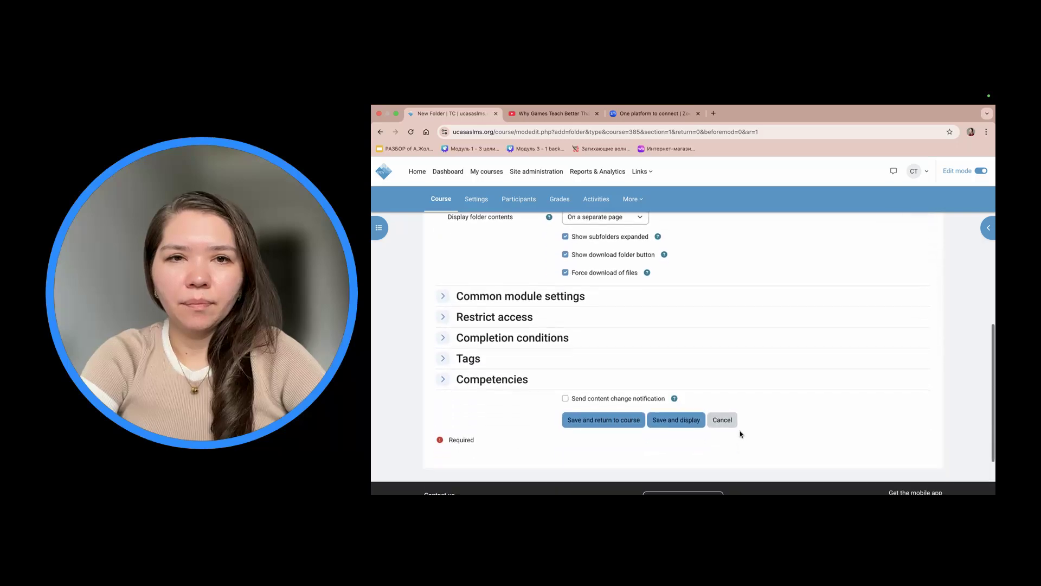
scroll(686, 355, up, 1)
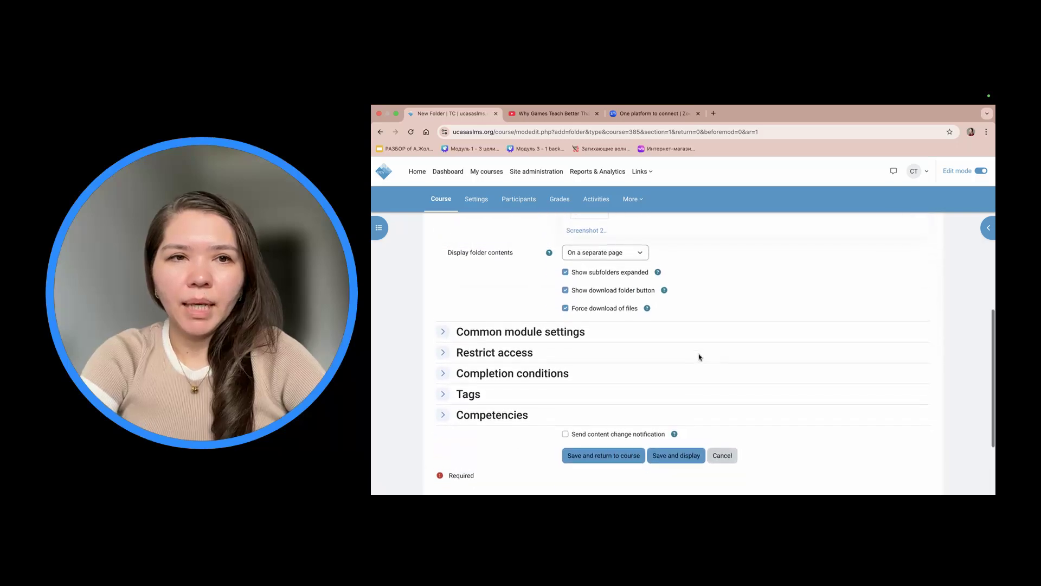
click(641, 254)
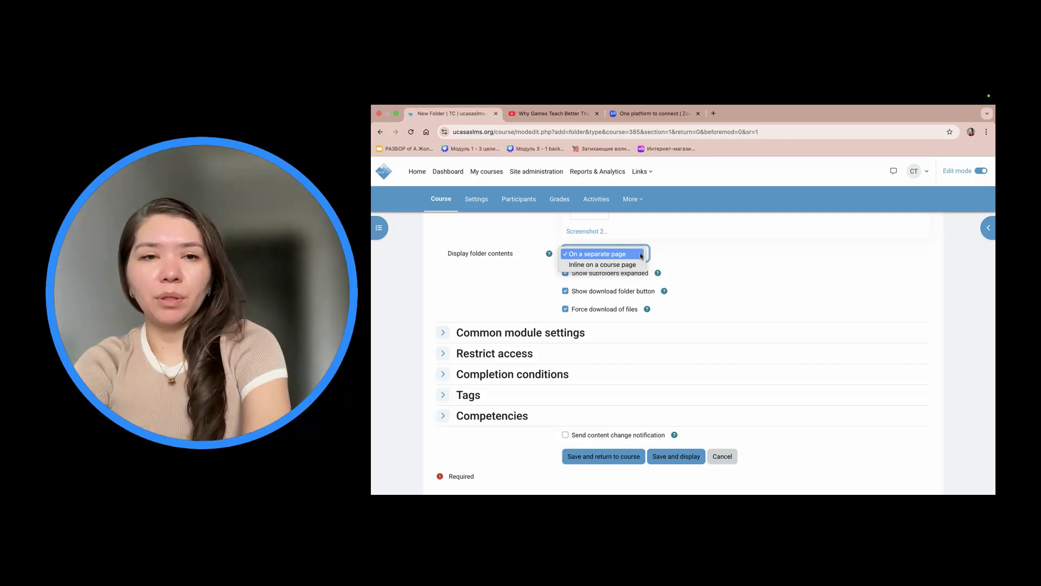
click(634, 265)
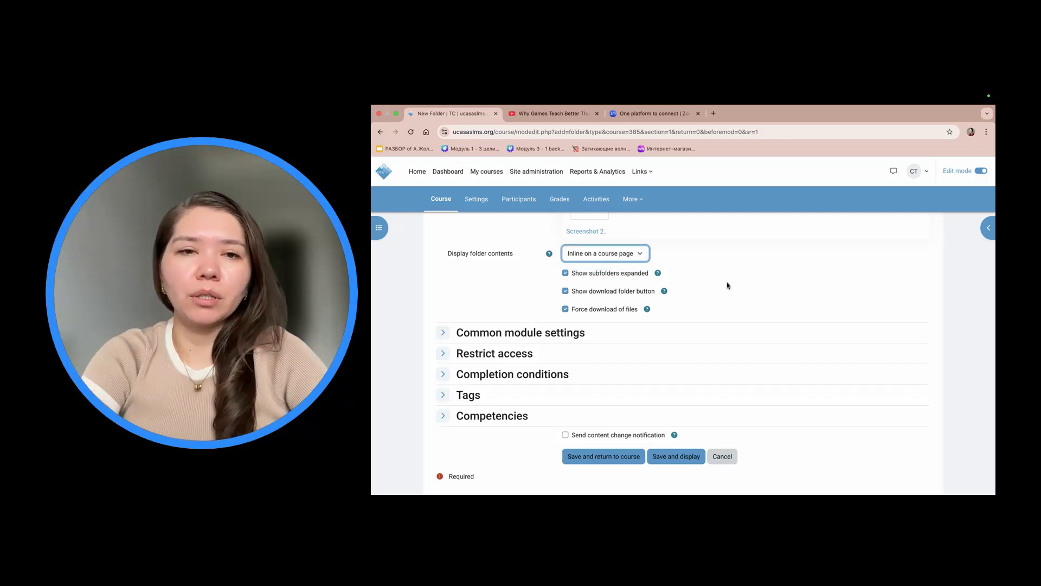
scroll(728, 285, down, 2)
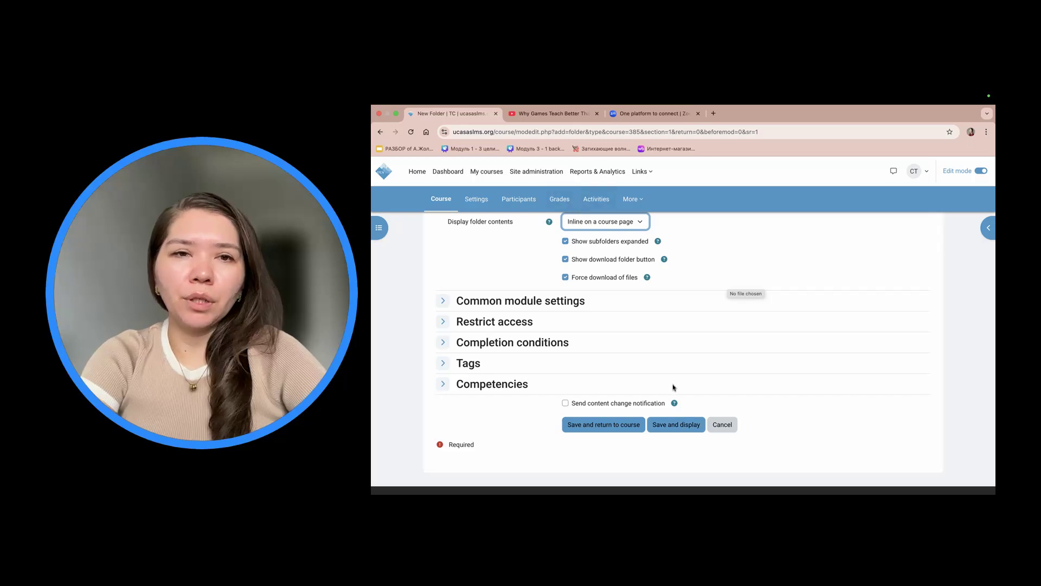
- Save and display the new folder, turn off edit mode and look over the folder's inline contents in Level 1
click(681, 431)
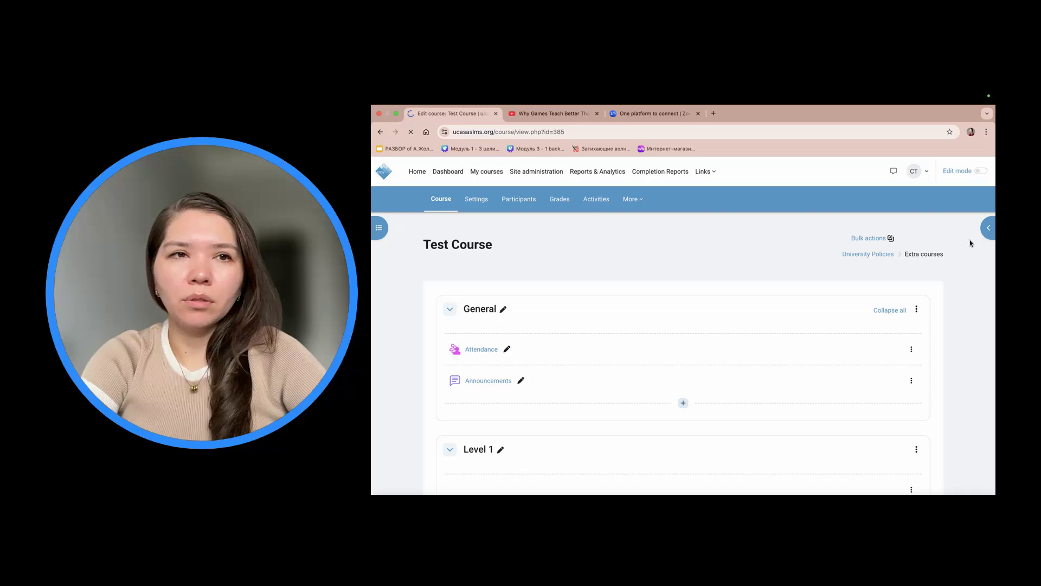
scroll(971, 244, down, 8)
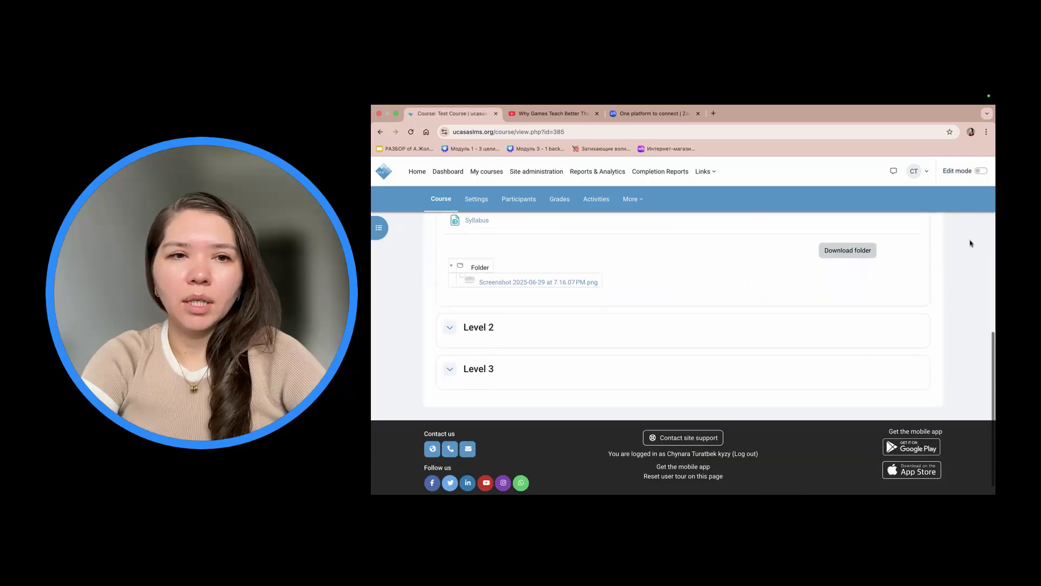
scroll(971, 244, up, 1)
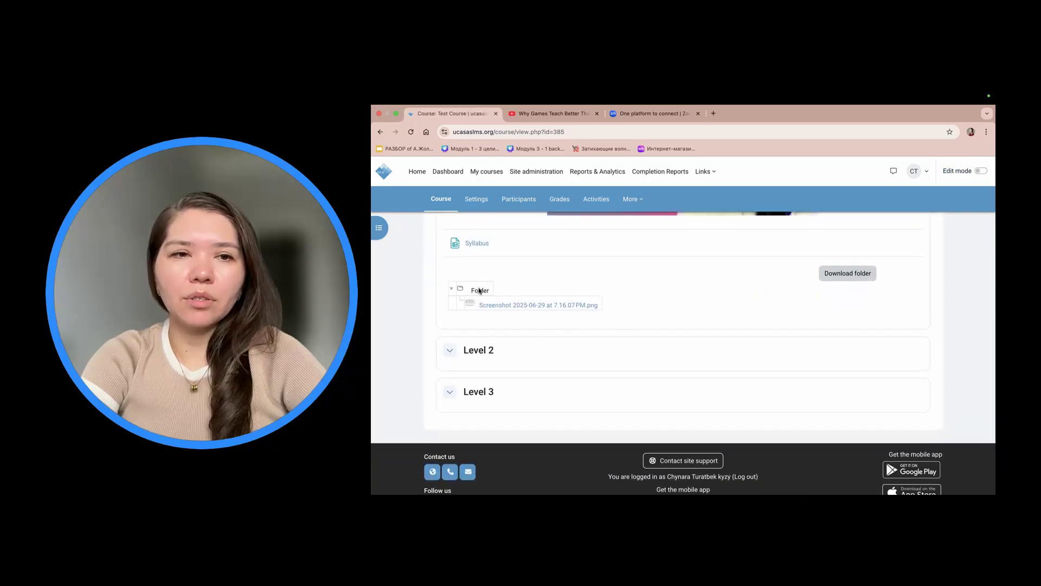
- Download the 7.16.07 PM screenshot from the course folder, open it from Downloads and return to the course page
click(500, 307)
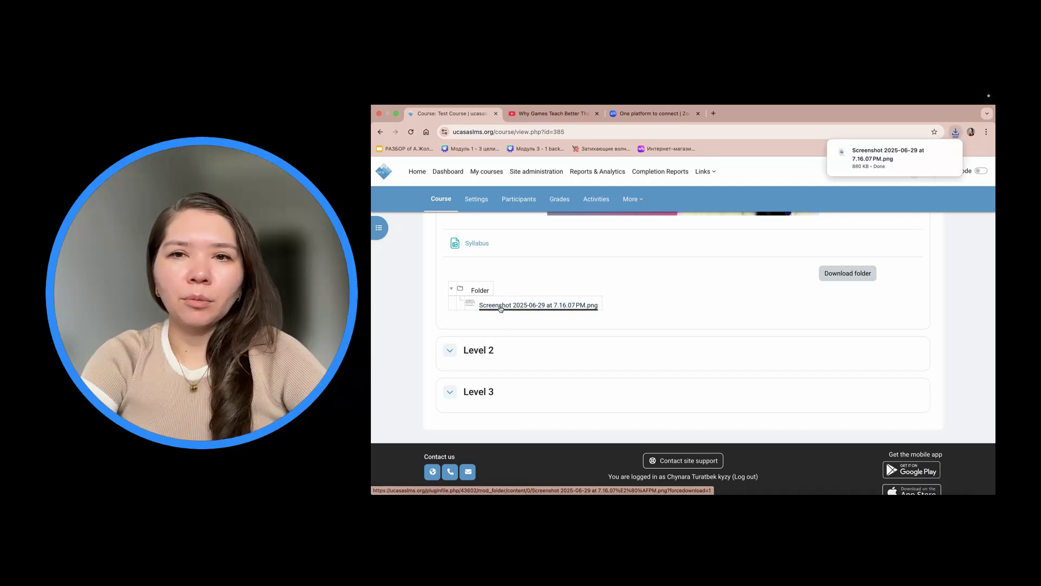
click(938, 154)
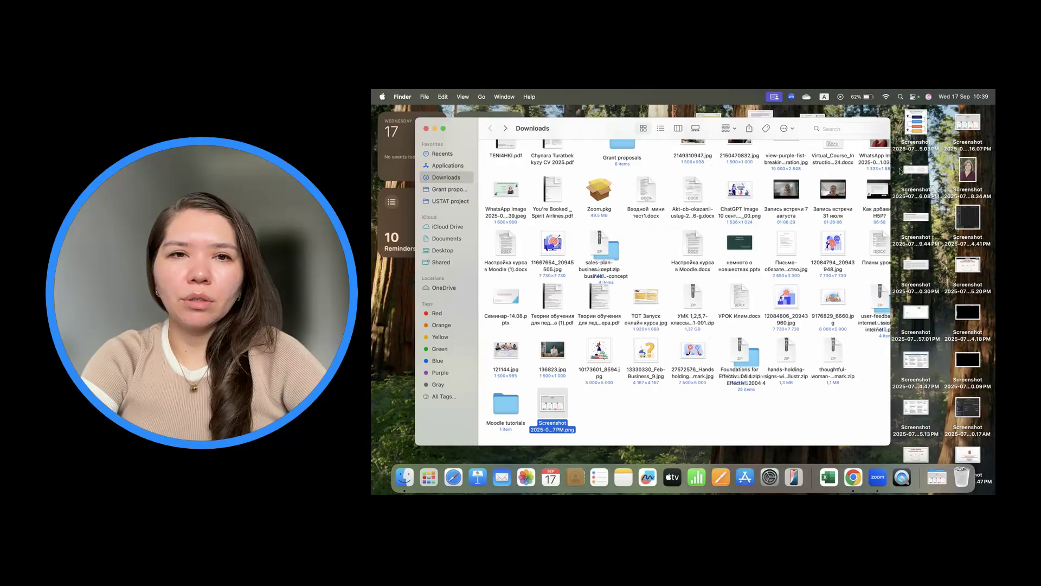
double_click(551, 410)
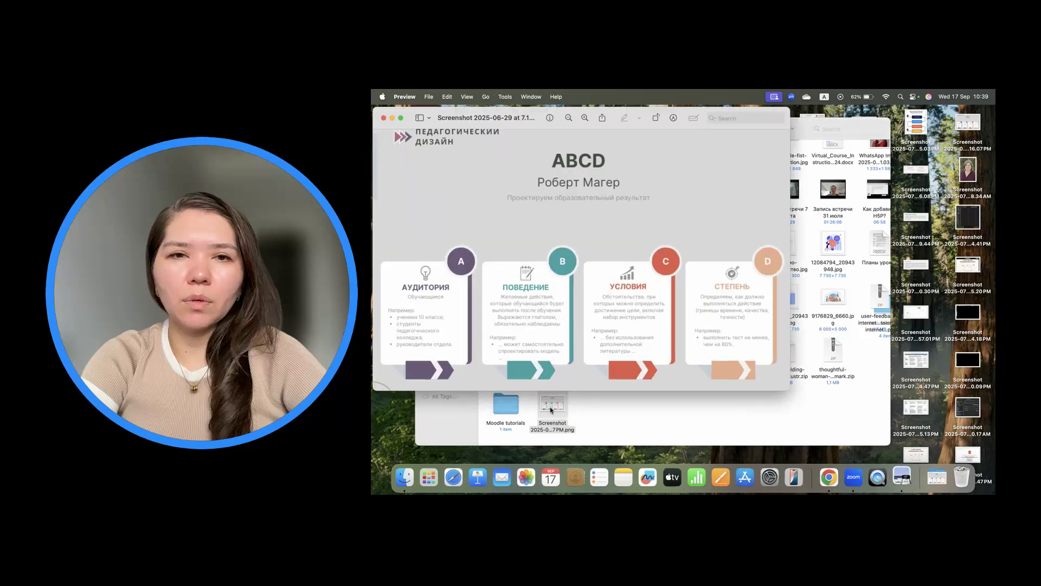
key(ctrl+Right)
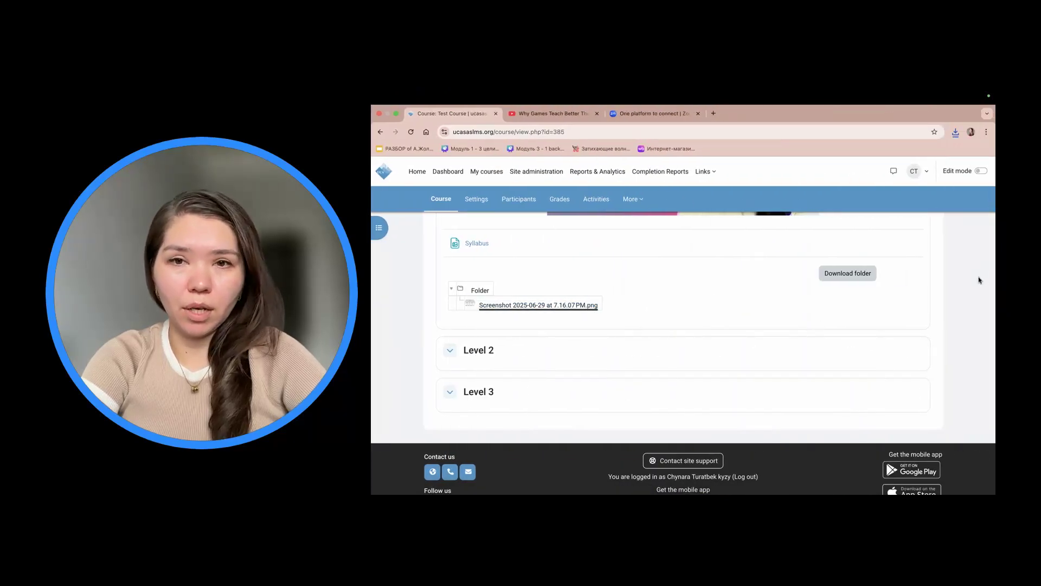
- Switch to the Student role and look over the Level 1 video, Syllabus and folder
click(931, 173)
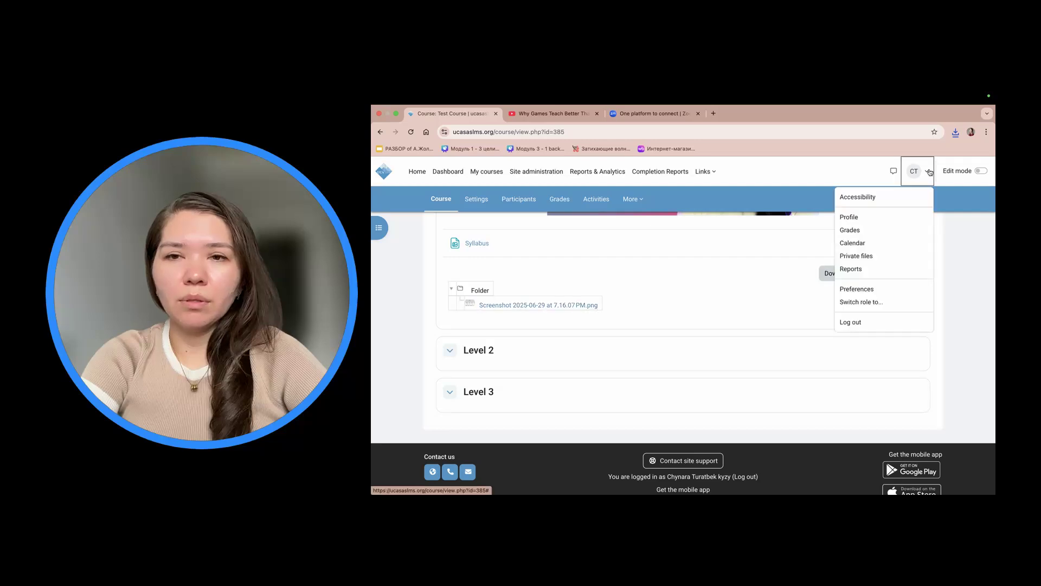
click(901, 301)
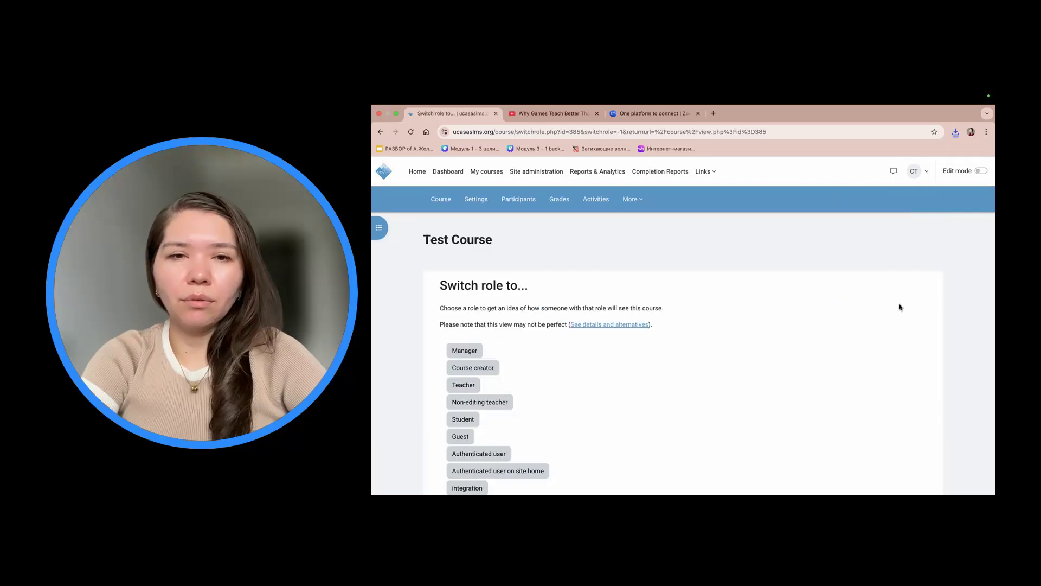
scroll(701, 318, down, 3)
click(461, 351)
scroll(716, 318, down, 5)
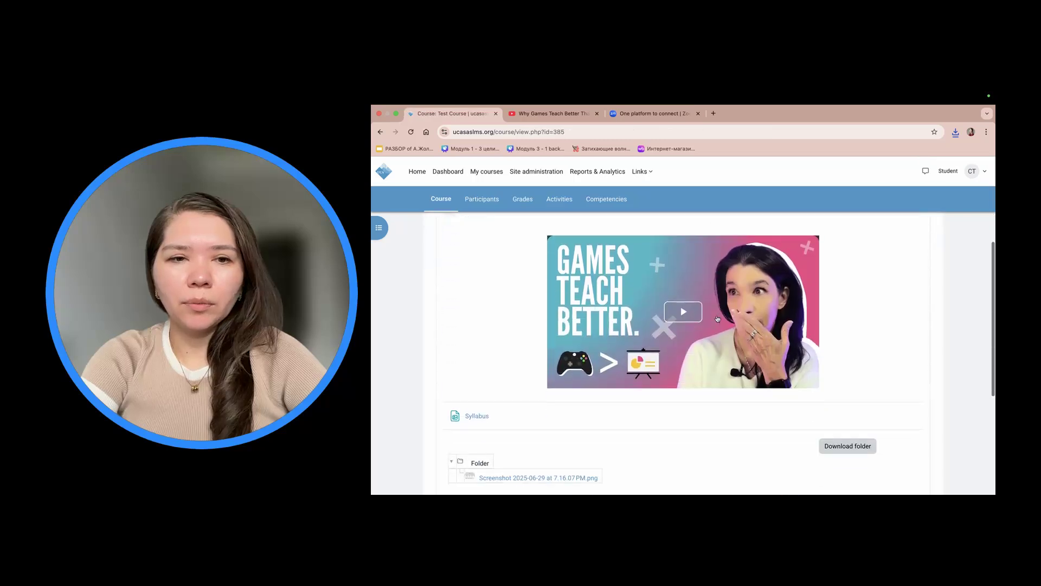
scroll(716, 318, down, 1)
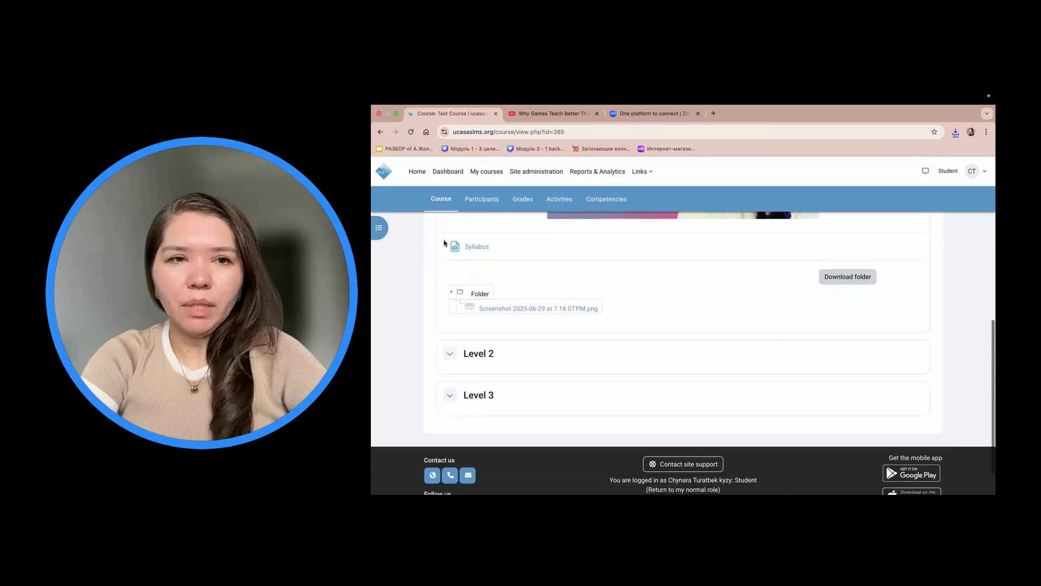
- View the Syllabus file as a student, go back to the course's folder and return to the normal role
click(477, 249)
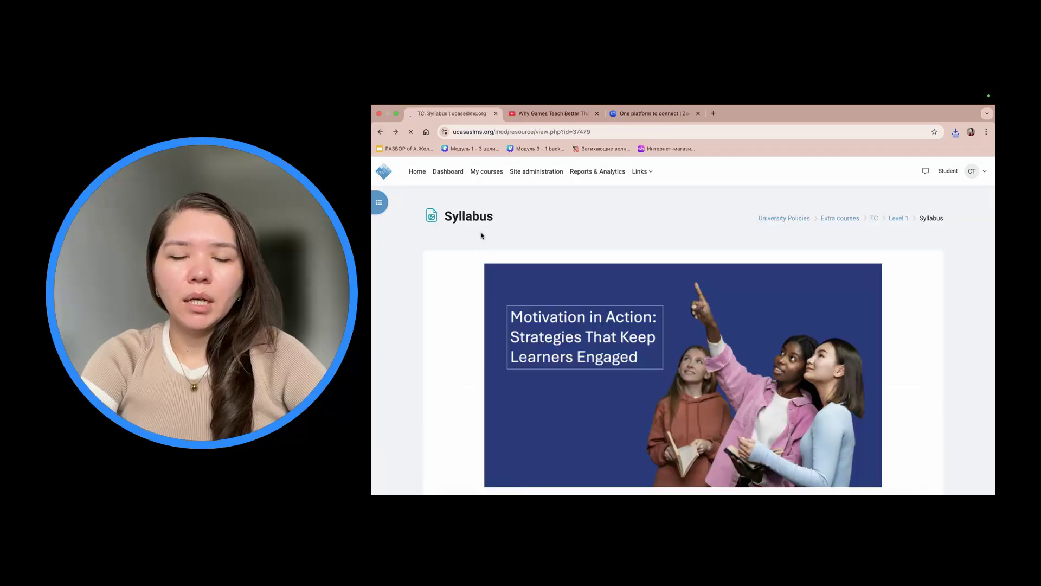
scroll(481, 235, down, 5)
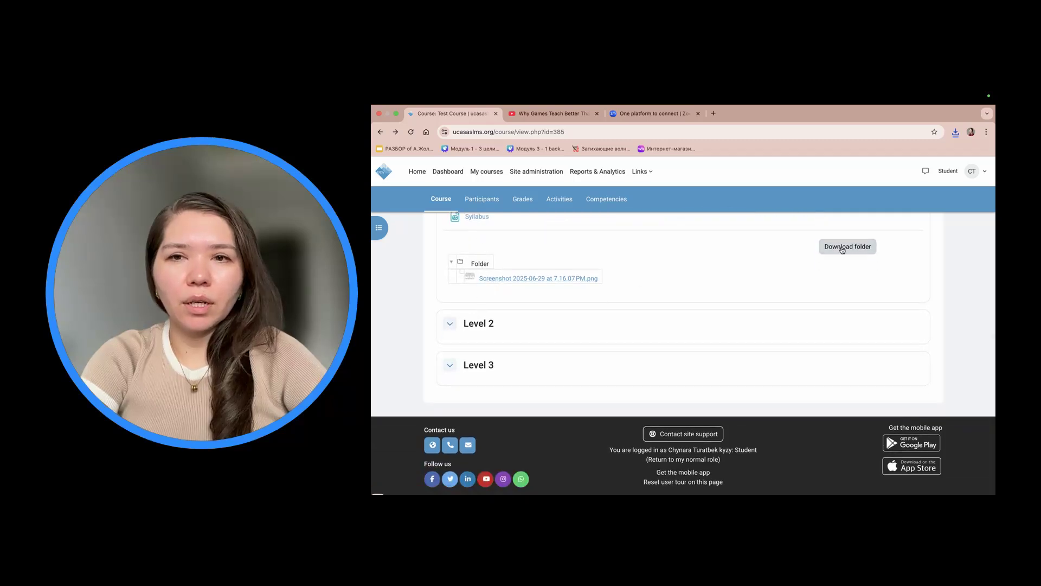
click(983, 171)
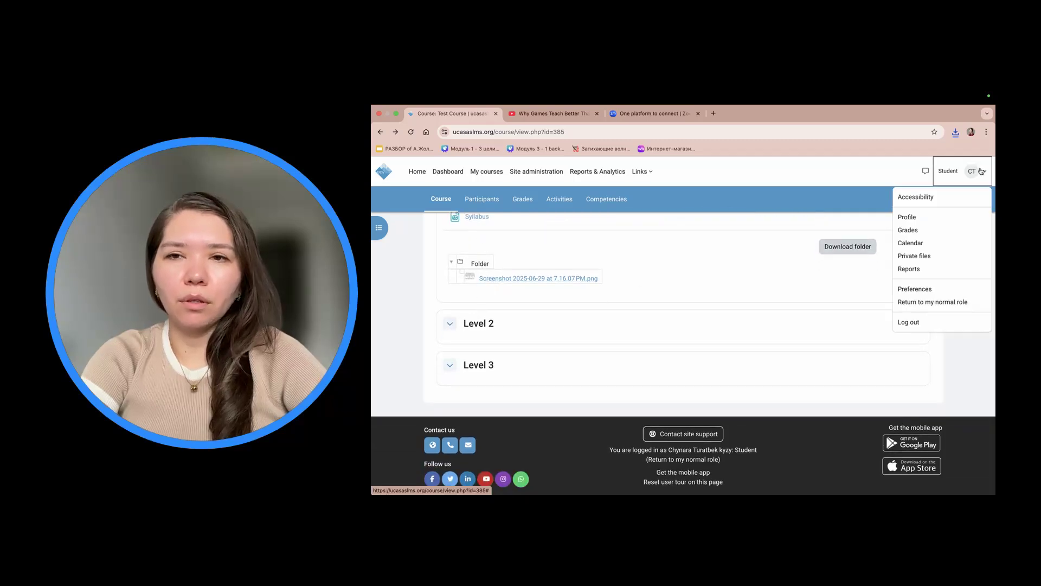
click(920, 302)
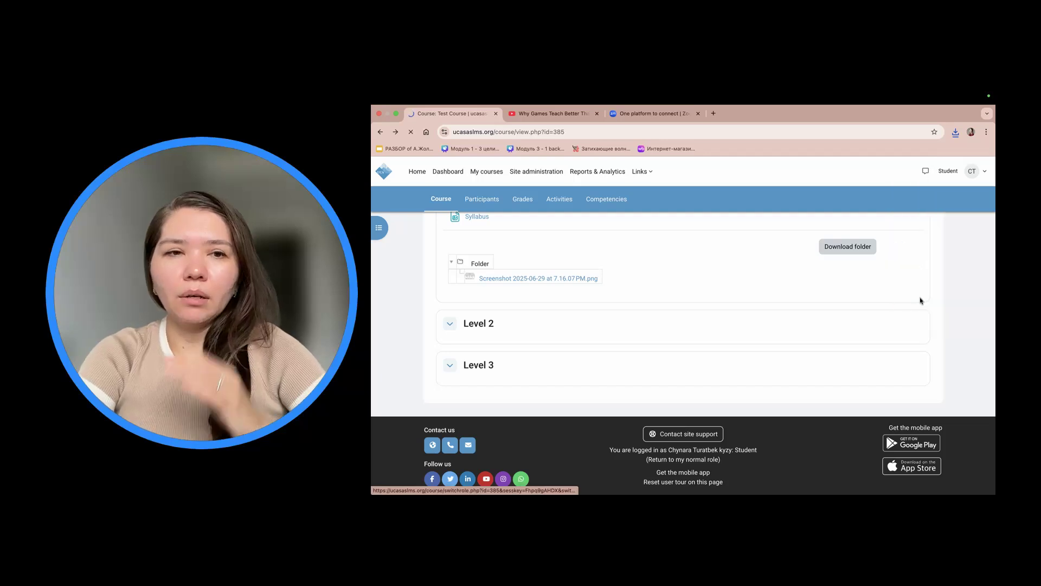
- Turn edit mode on and open the content settings of the folder in Level 1
scroll(920, 301, down, 15)
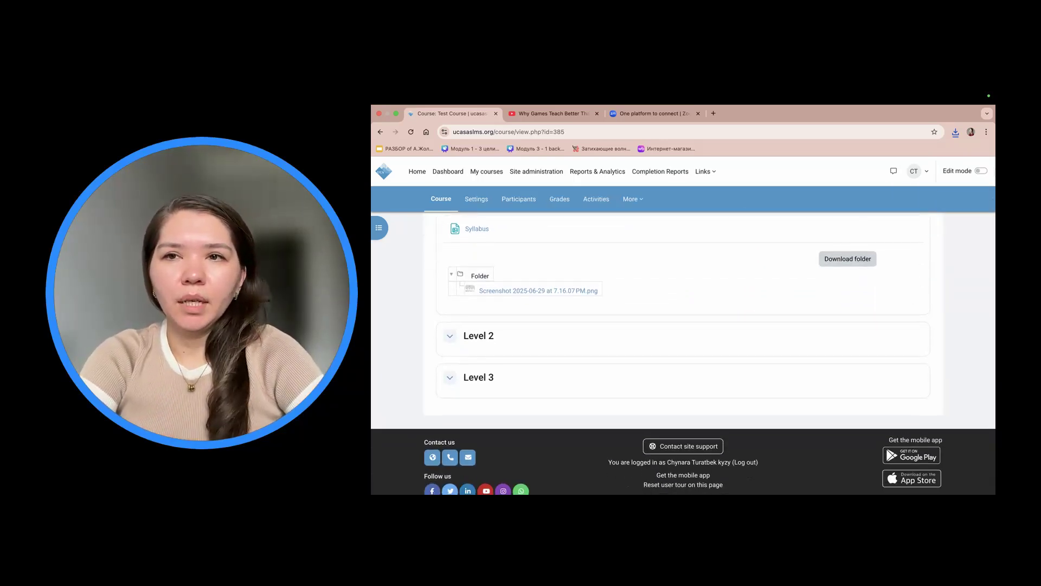
click(982, 171)
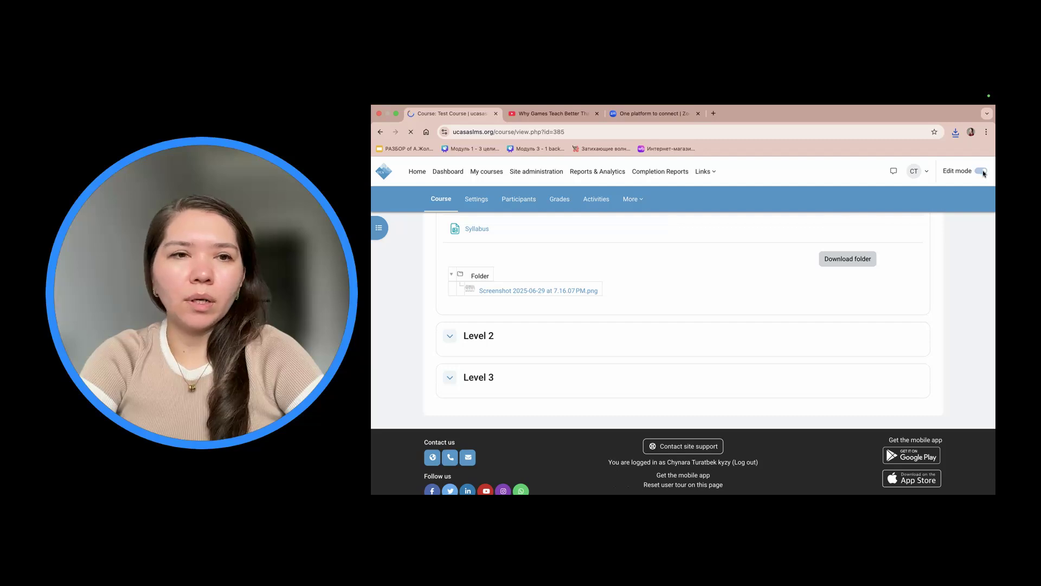
scroll(859, 279, down, 10)
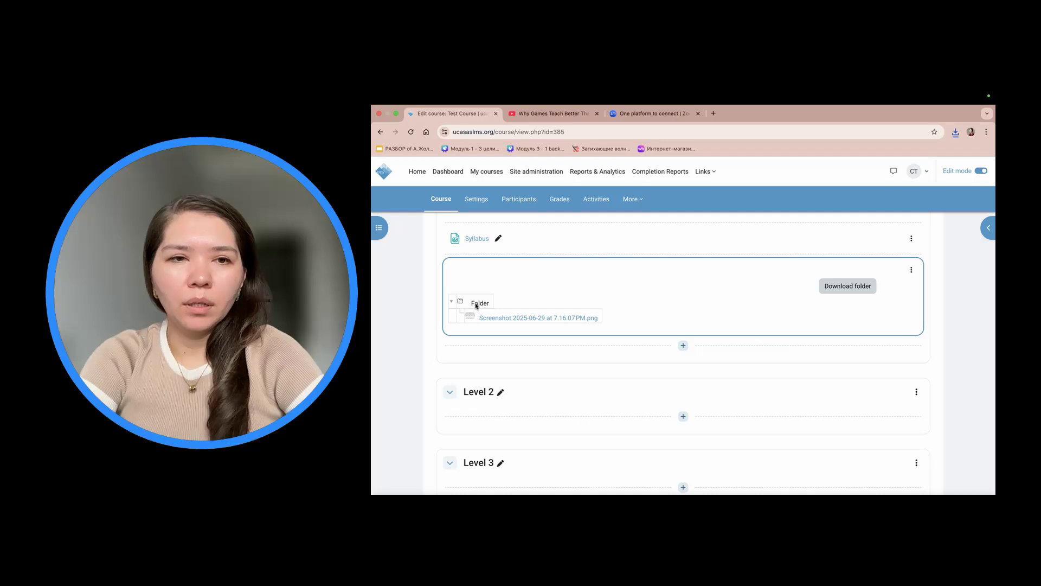
click(911, 270)
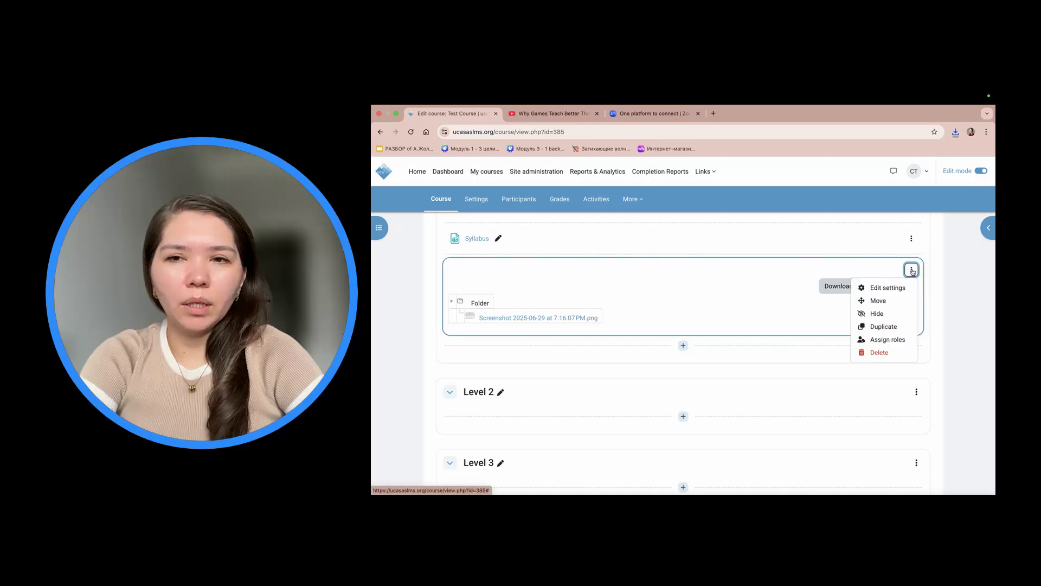
click(905, 294)
scroll(904, 295, down, 3)
scroll(904, 294, down, 3)
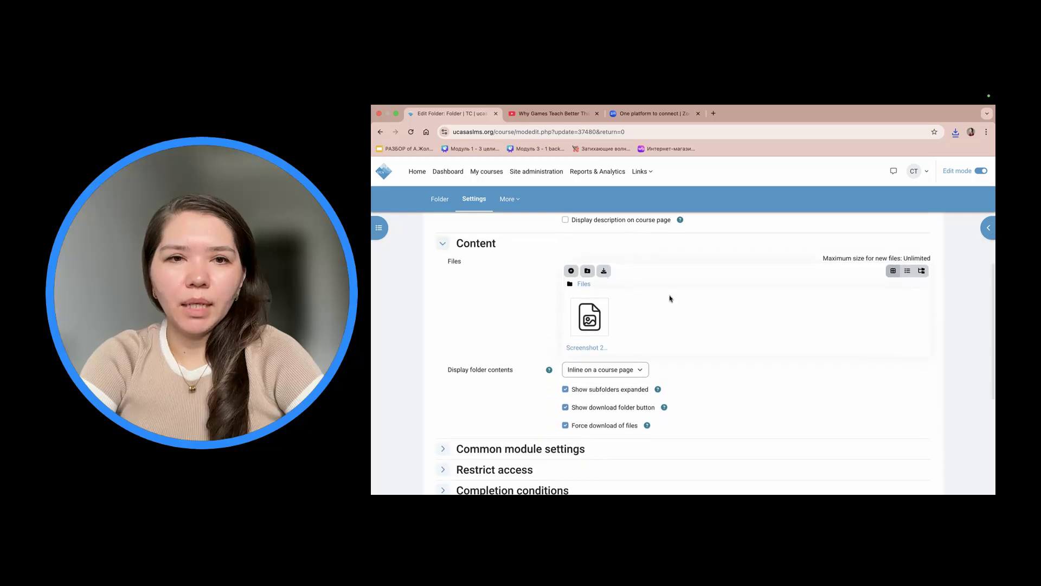
- Upload the desktop screenshot taken at 18.05.19 into the folder's files
click(573, 271)
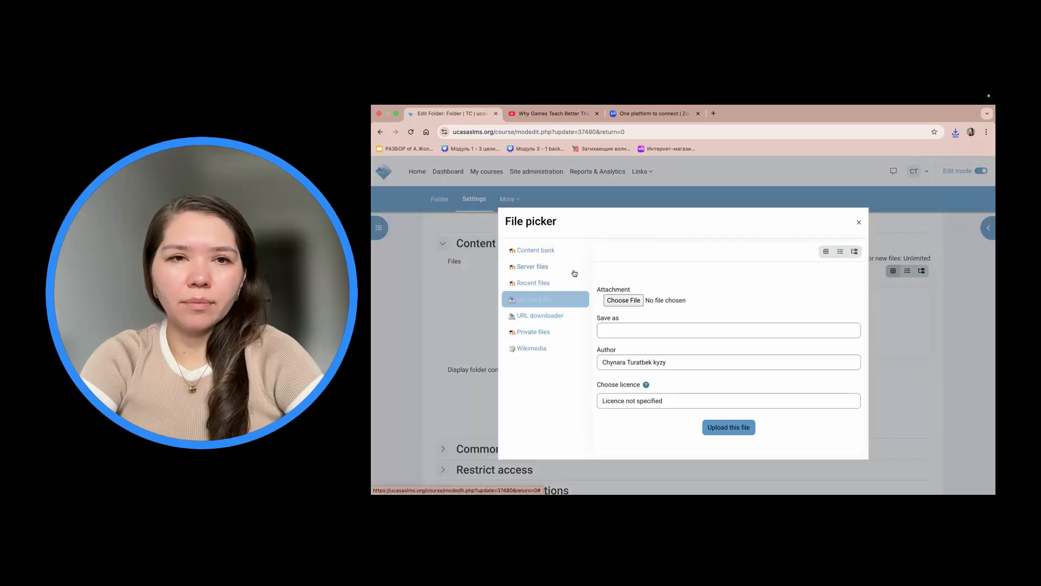
click(622, 300)
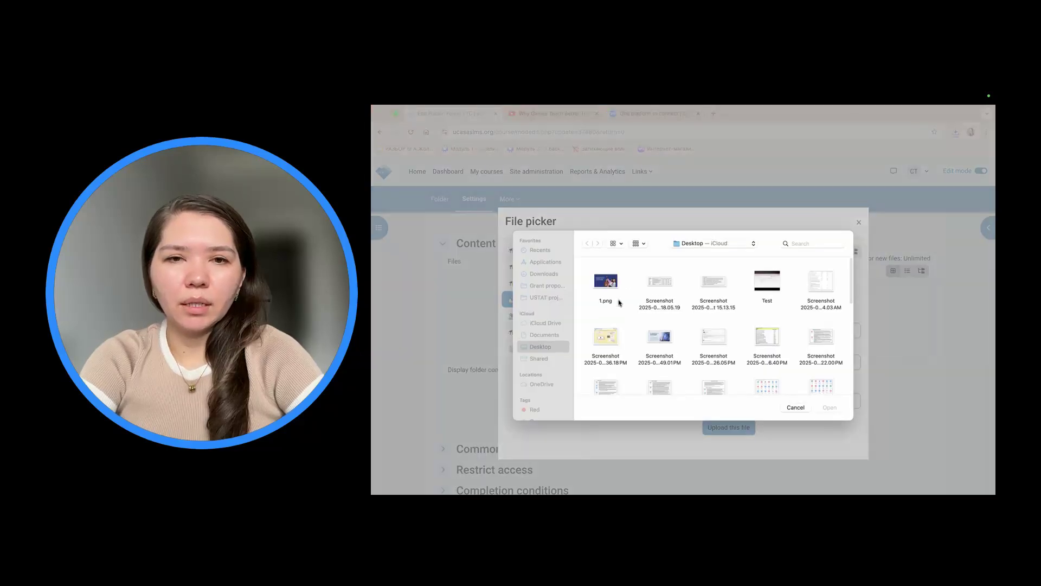
click(670, 280)
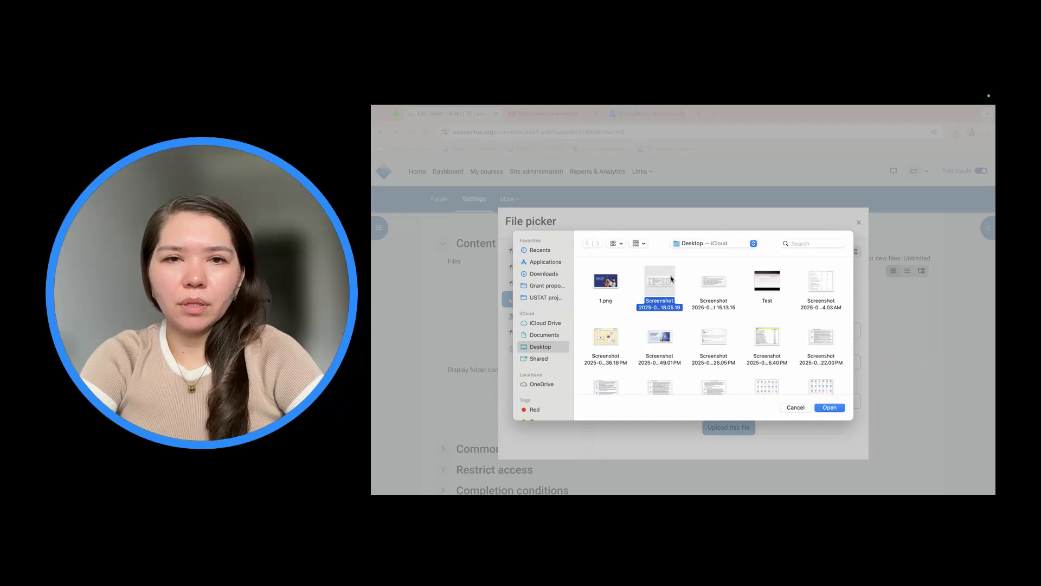
click(829, 408)
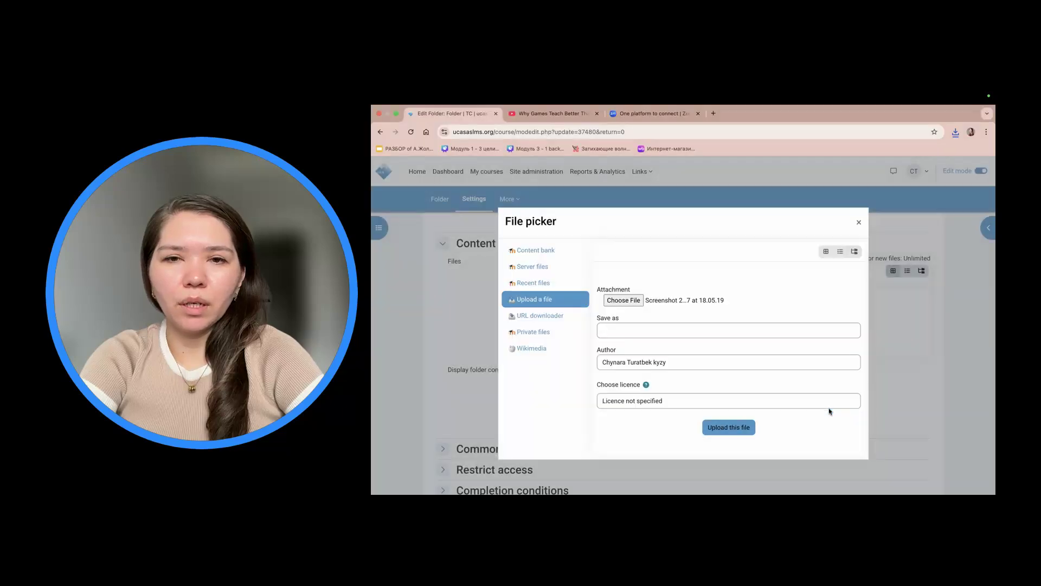
click(734, 429)
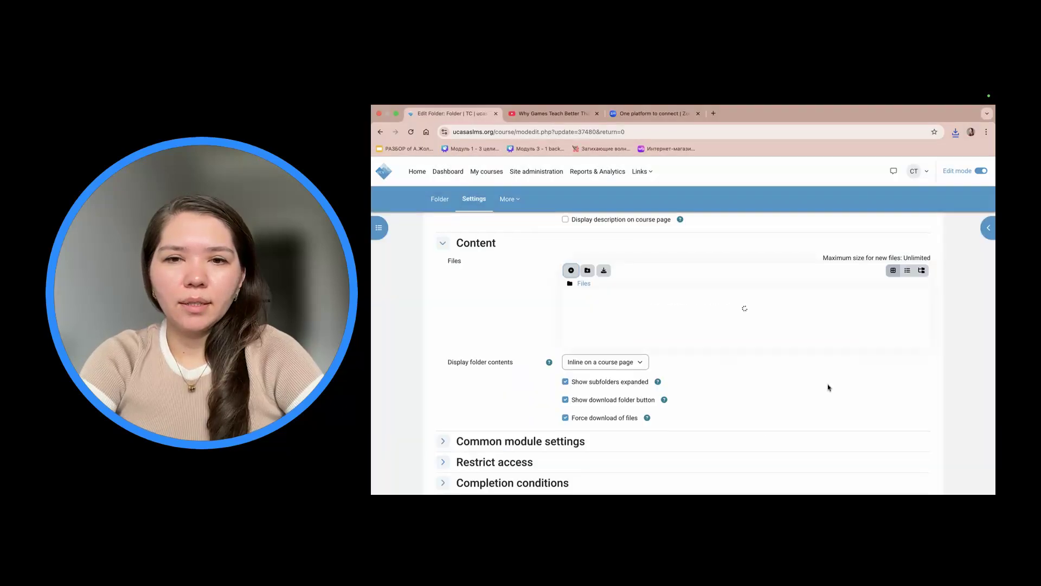
scroll(828, 387, down, 2)
scroll(684, 290, up, 1)
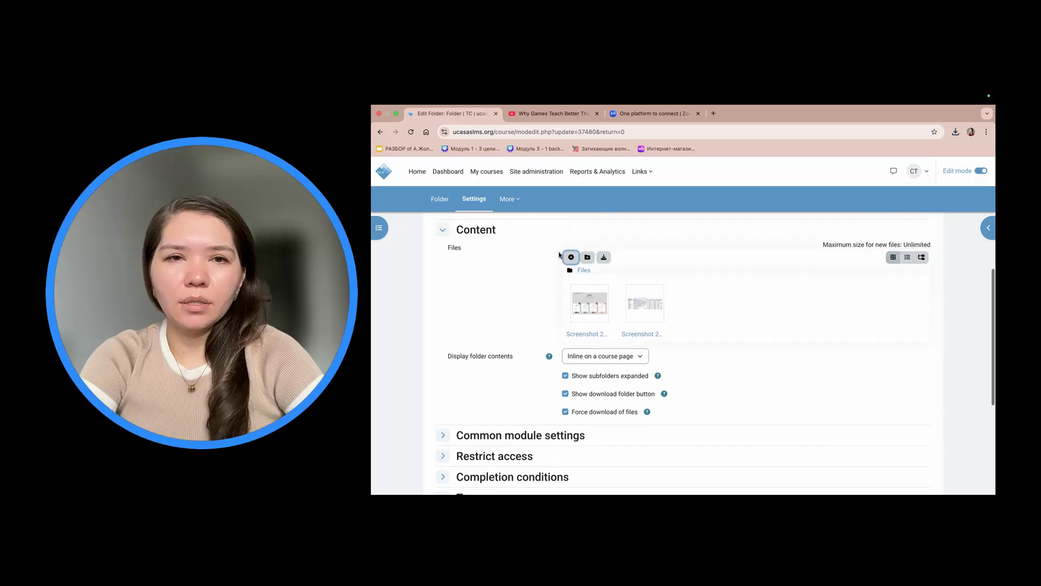
- Upload the desktop screenshot taken at 9.34.03 AM into the folder's files
click(571, 258)
click(624, 300)
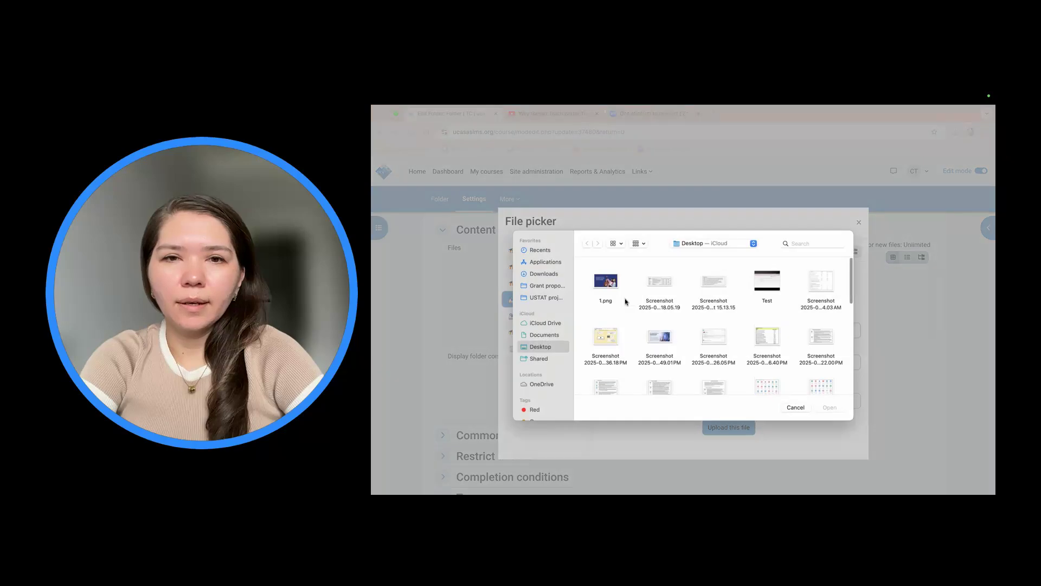
click(820, 281)
click(830, 407)
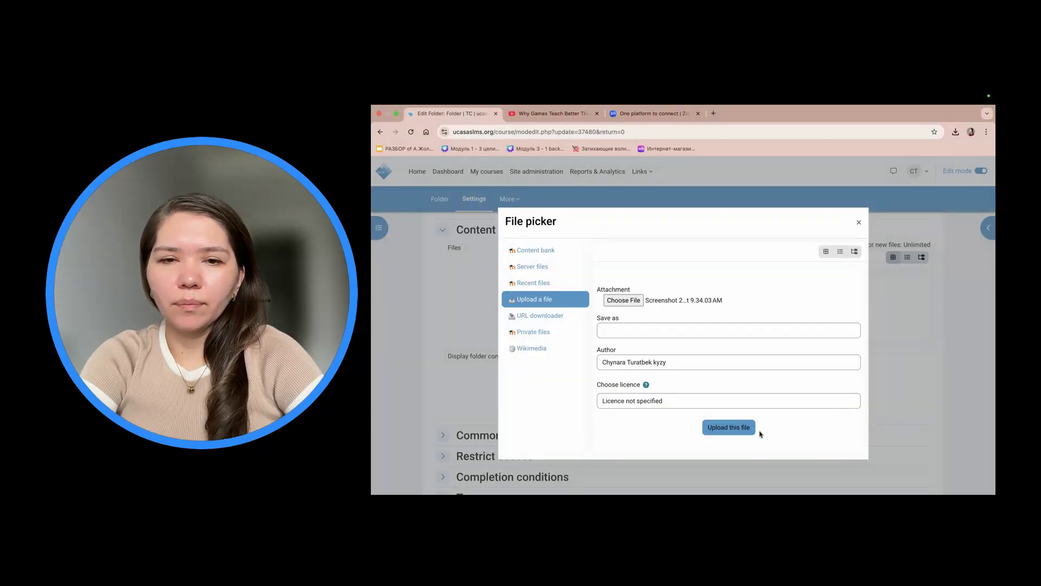
click(728, 427)
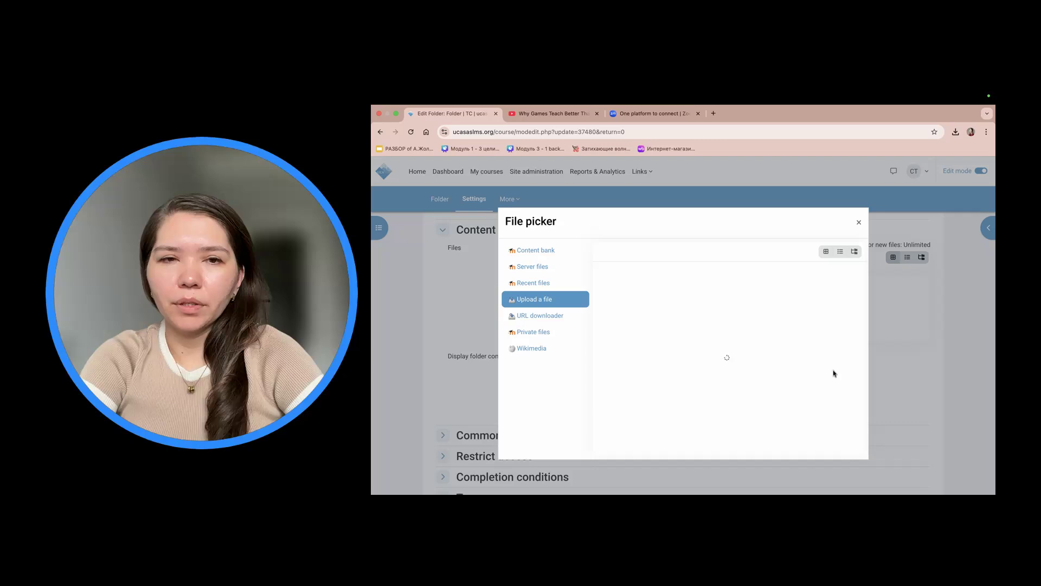
scroll(834, 373, down, 3)
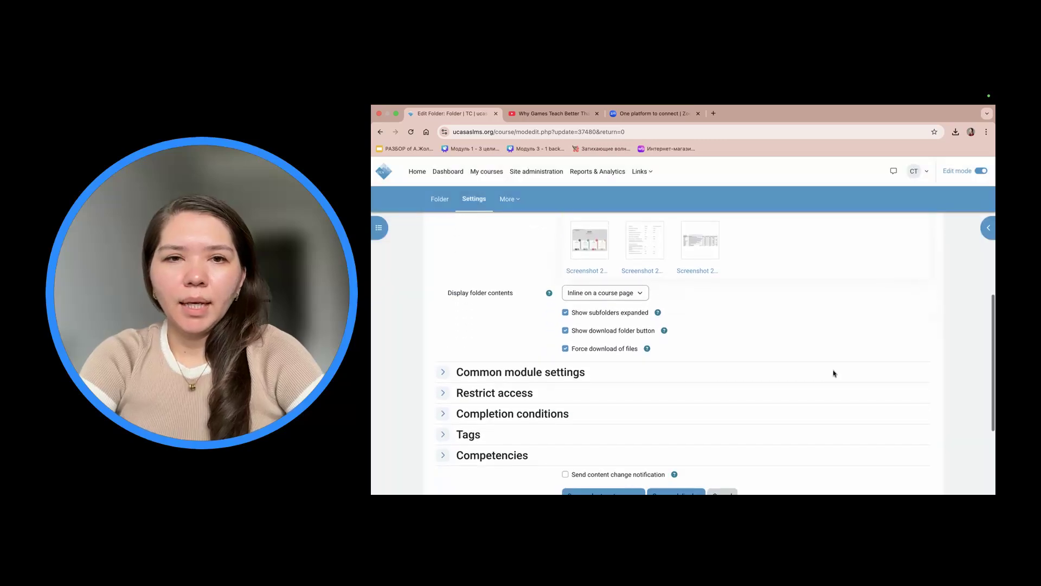
- Disable forced download of files, the download folder button and expanded subfolders for the folder
scroll(764, 338, up, 1)
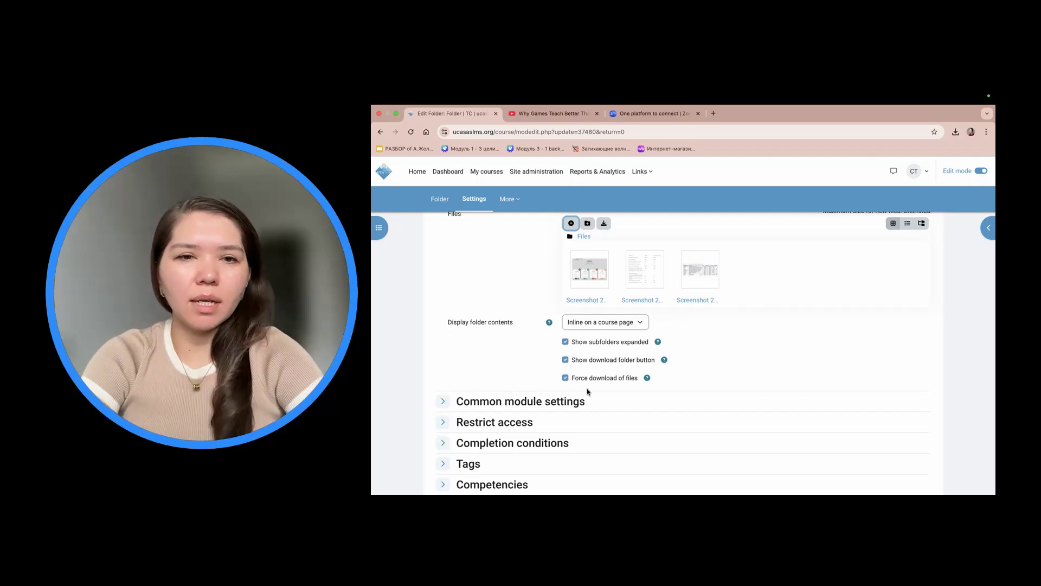
click(565, 378)
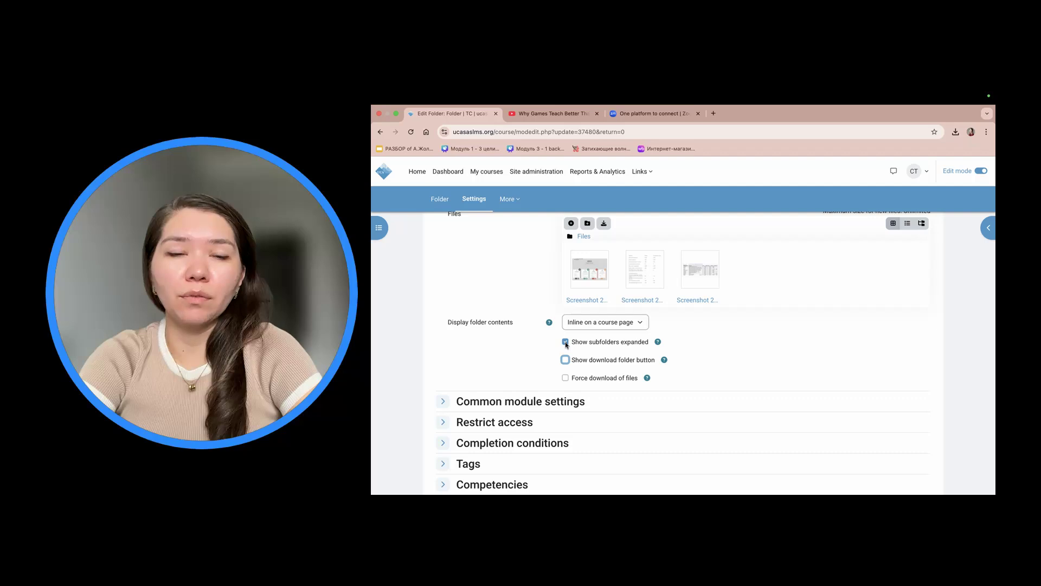
click(566, 342)
- Save and display the edited folder, and turn off edit mode on the Test Course page
scroll(725, 349, down, 3)
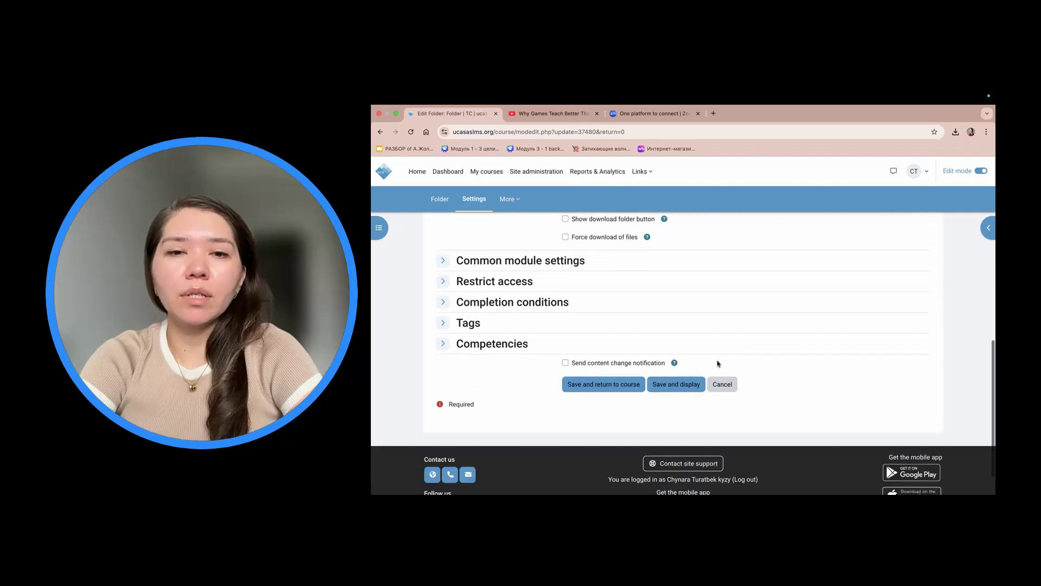
click(686, 385)
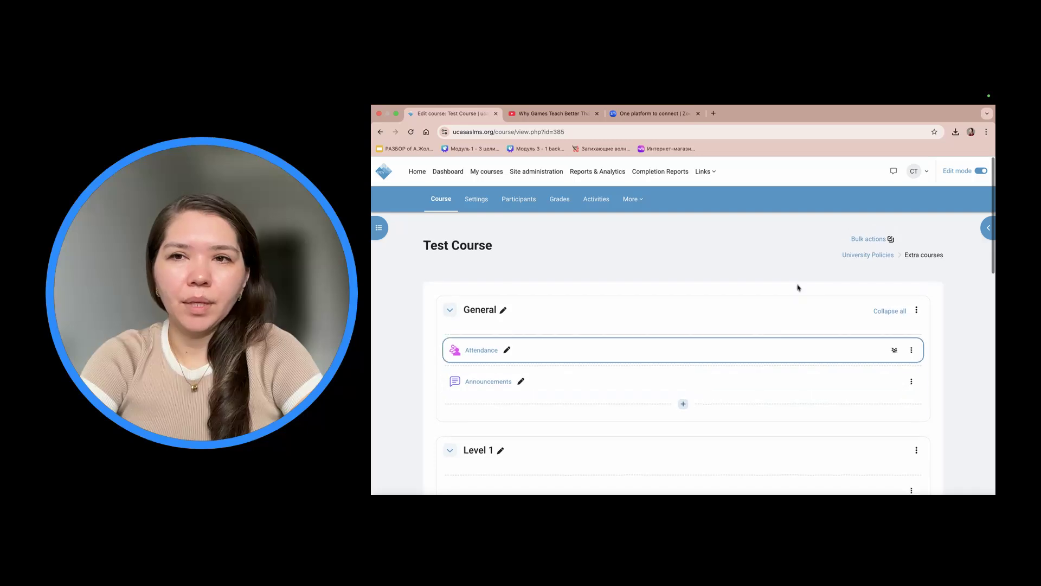
click(981, 172)
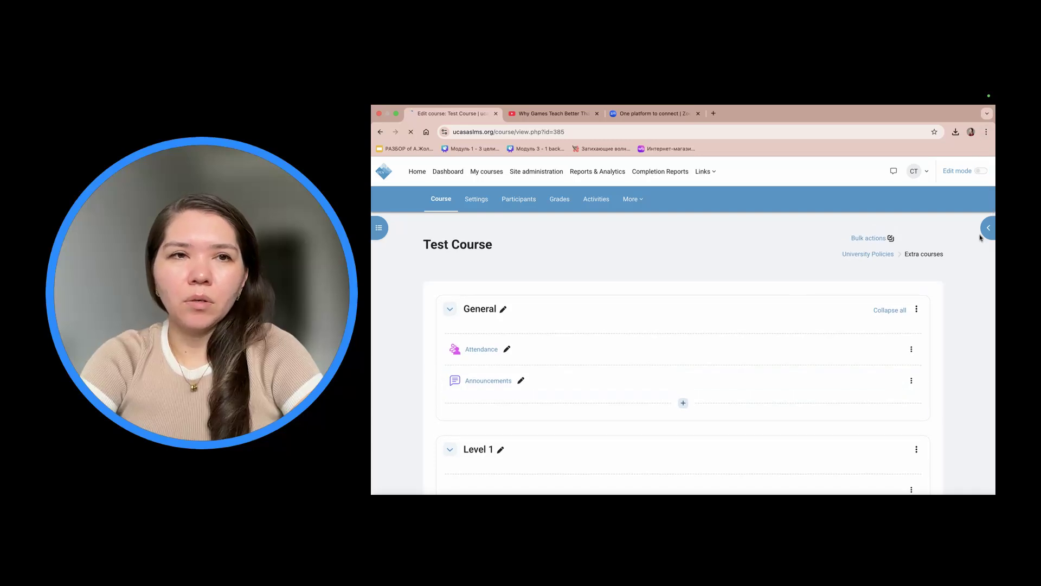
- Preview the folder's 7.16.07 PM and 9.34.03 AM screenshots in Level 1, returning to the course page after each
scroll(980, 238, down, 4)
scroll(981, 238, down, 3)
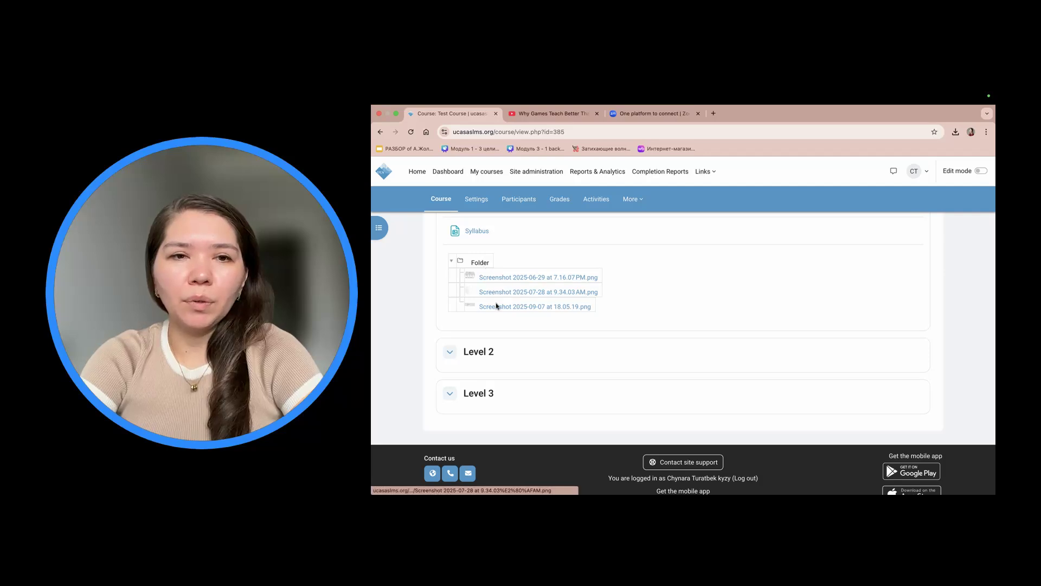
click(498, 278)
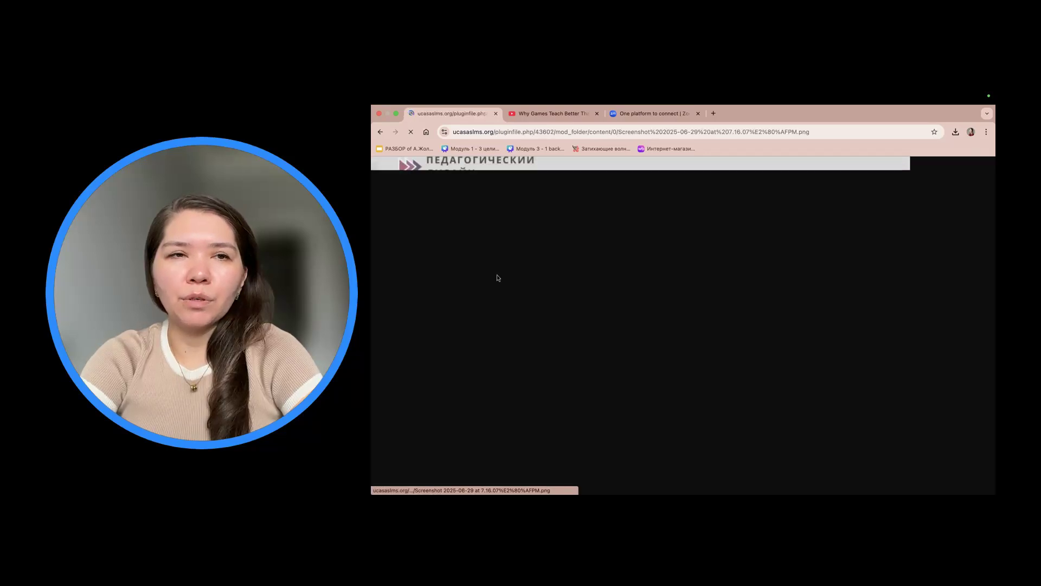
click(383, 133)
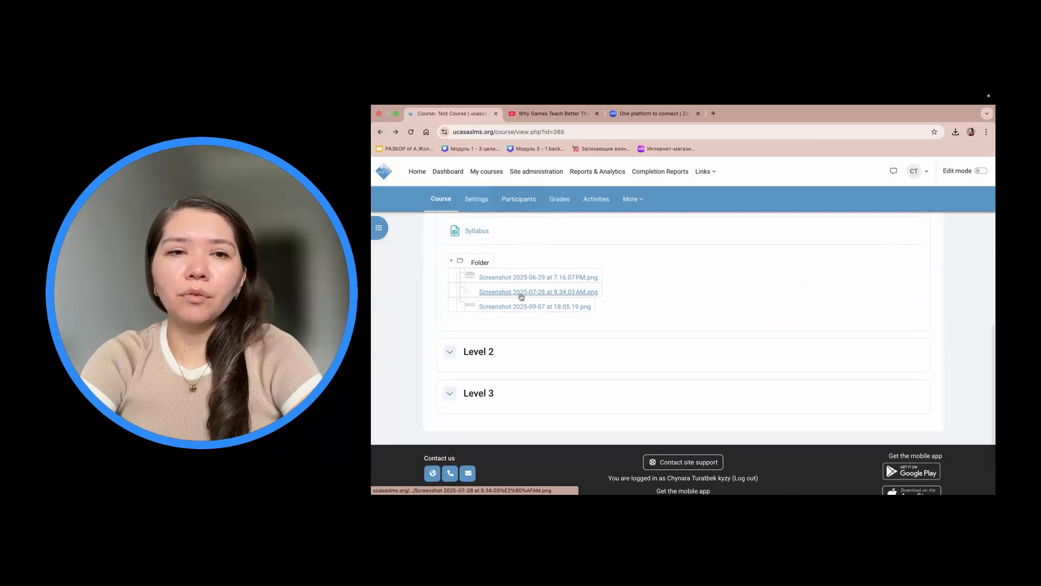
click(522, 293)
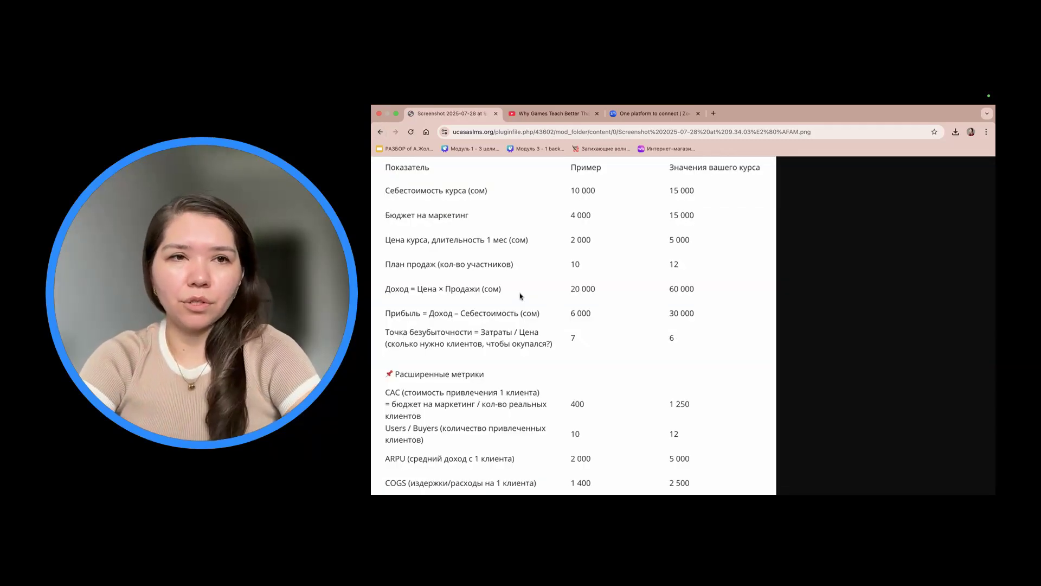
click(381, 133)
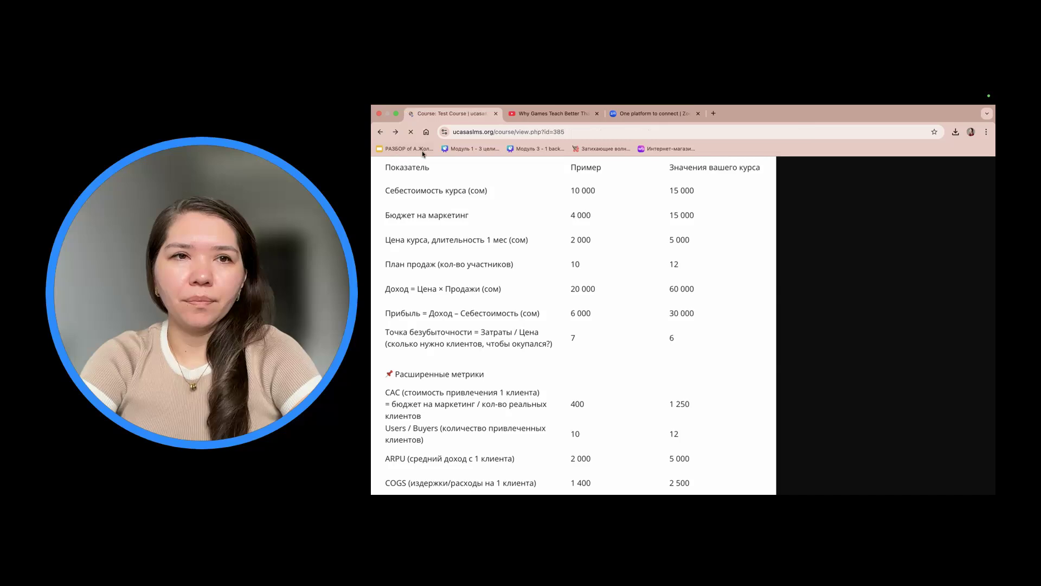
scroll(553, 256, down, 1)
scroll(553, 257, up, 1)
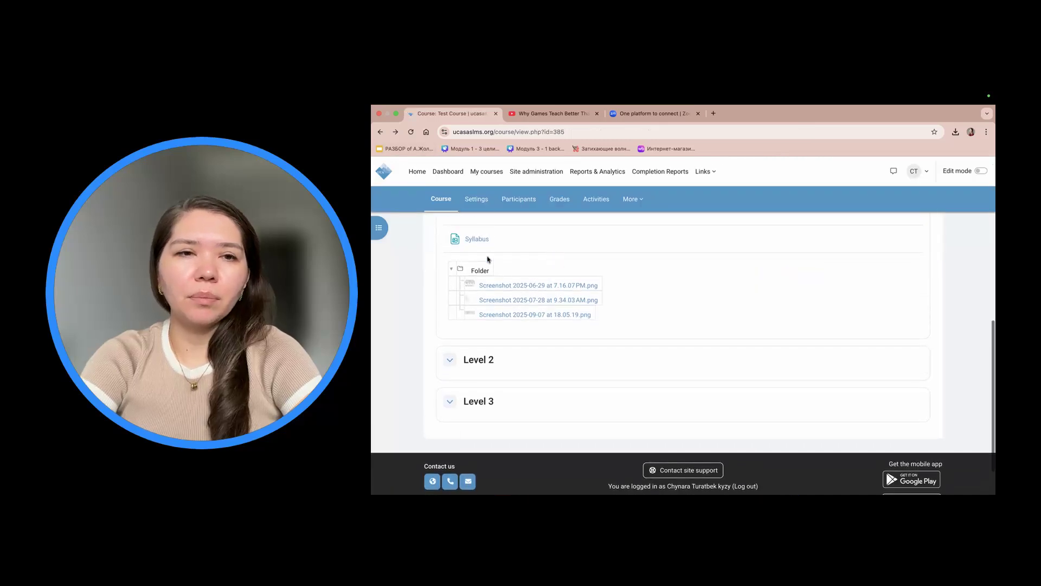